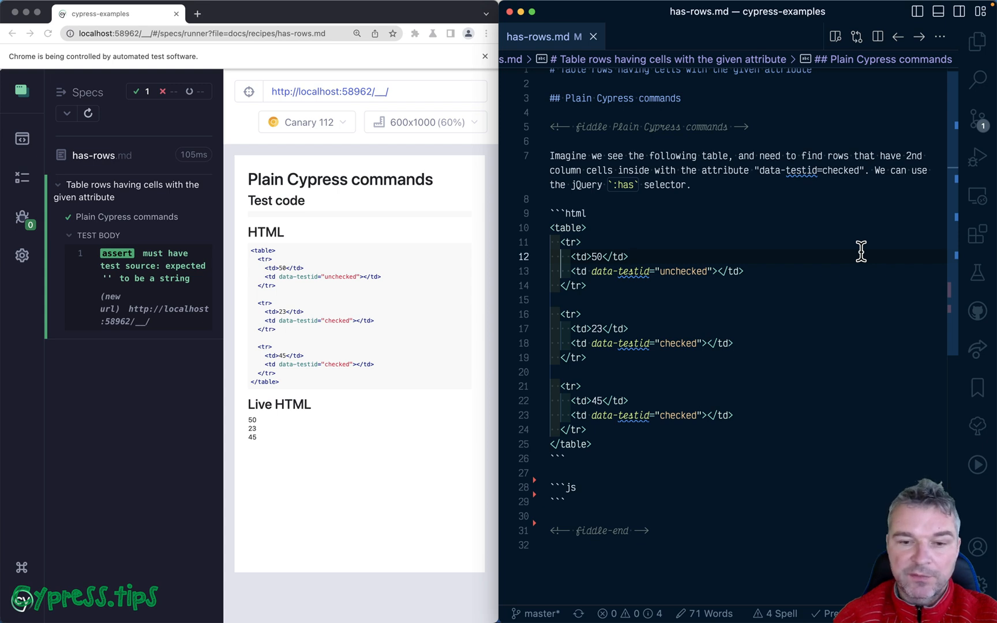
Review the table rows, selecting the 50, unchecked, checked, 23 and 45 cells in turn
key("shift+Home")
left_click(814, 271)
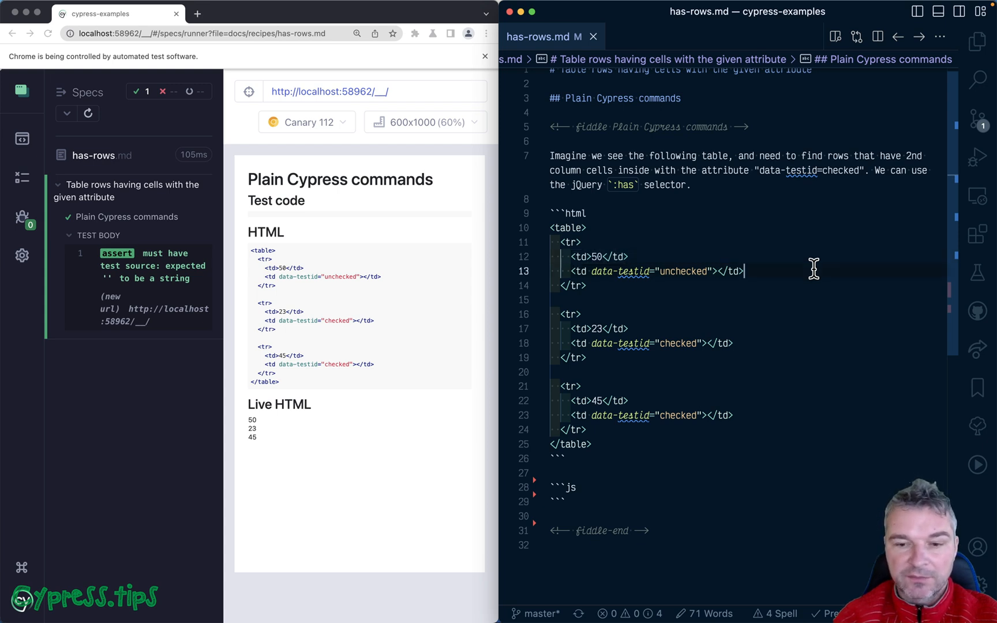
key("shift+Home")
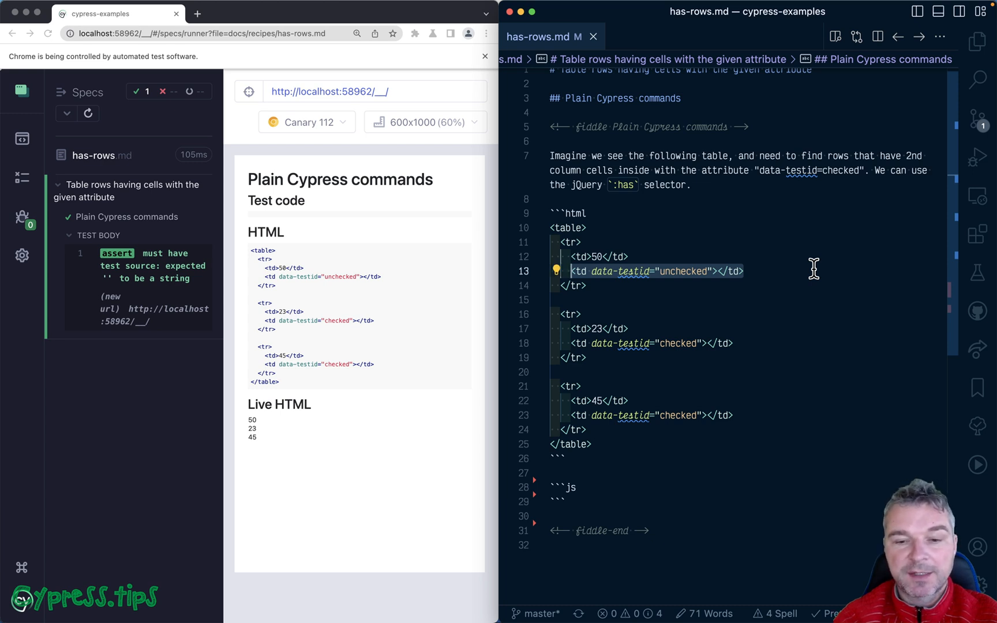
left_click(680, 343)
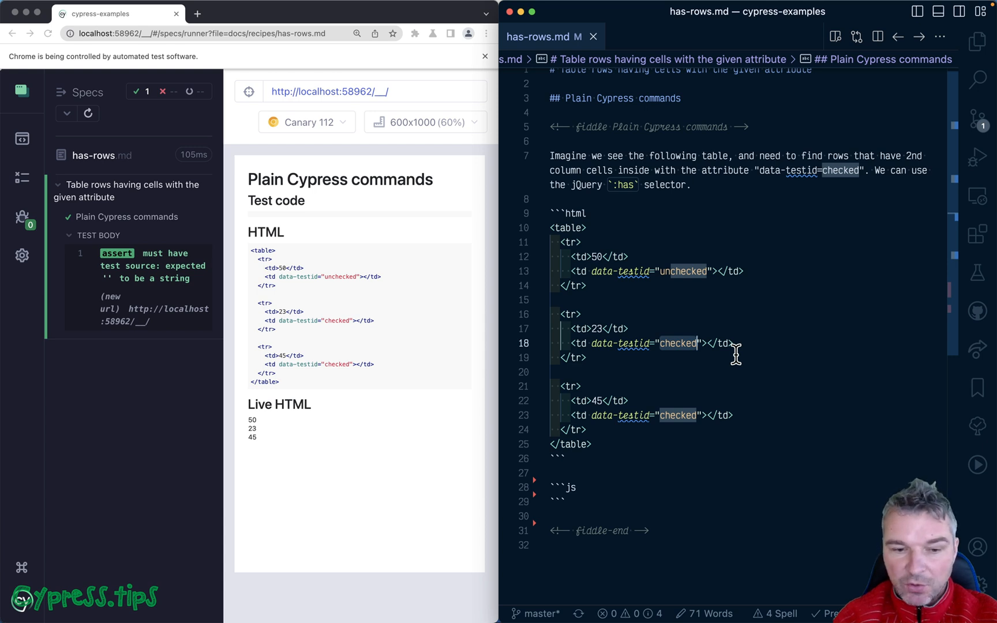
left_click(765, 274)
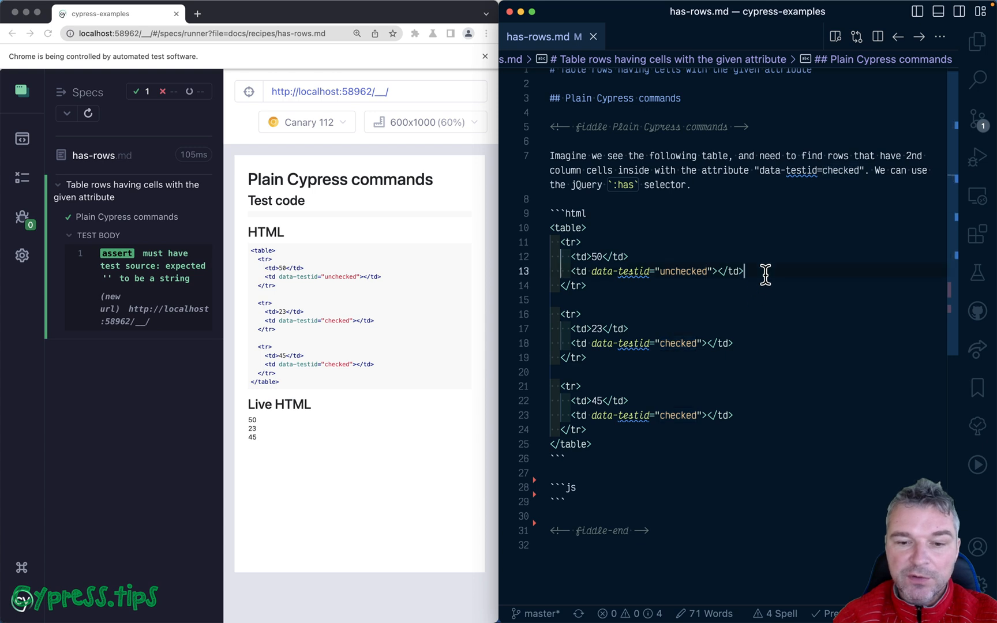
key("shift+Home")
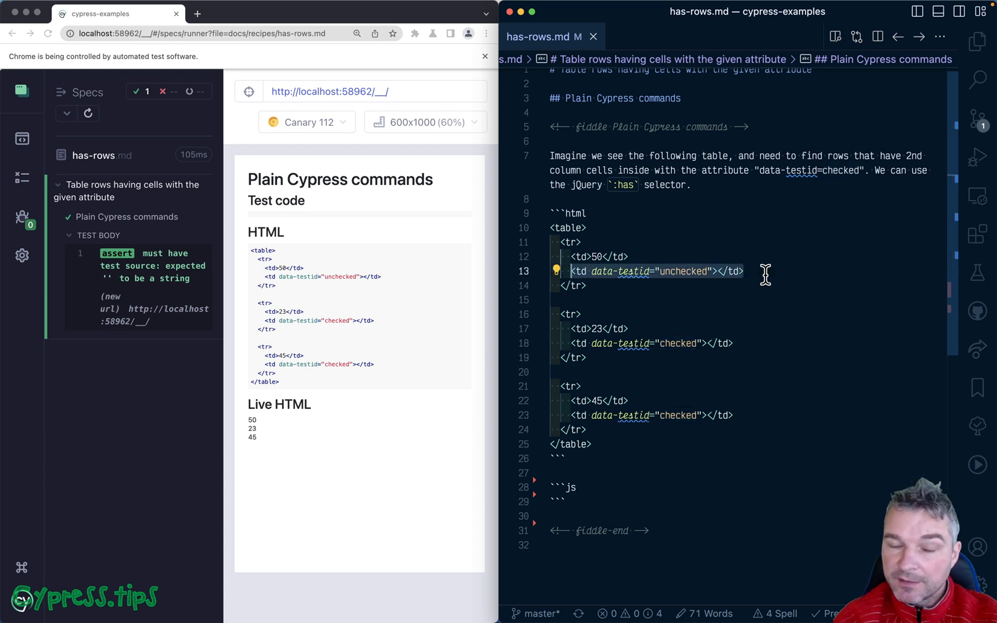
left_click(755, 343)
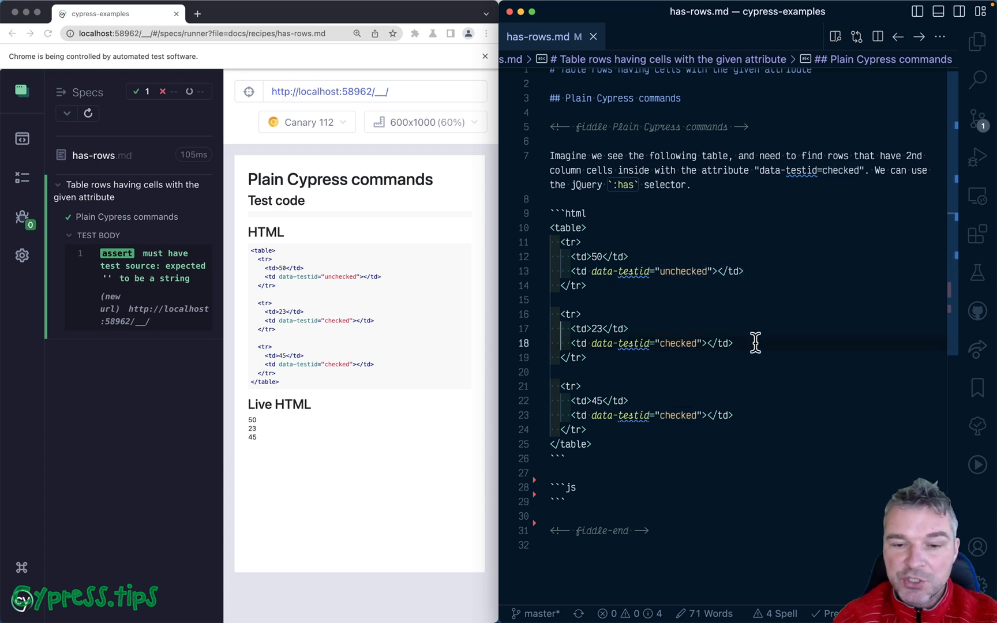
key("shift+Home")
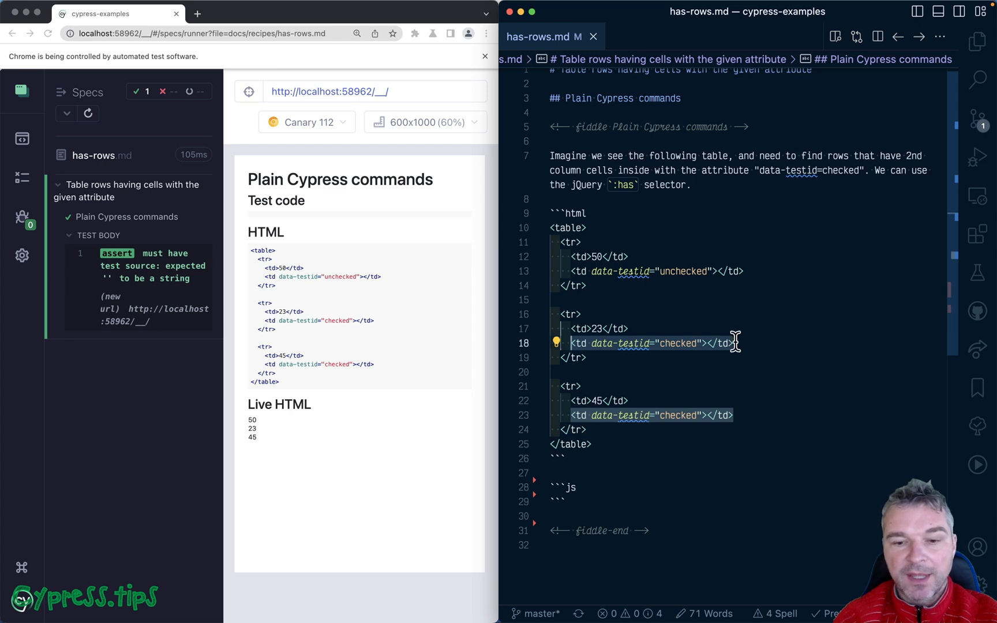
left_click(735, 342)
key("Up")
key("shift+Home")
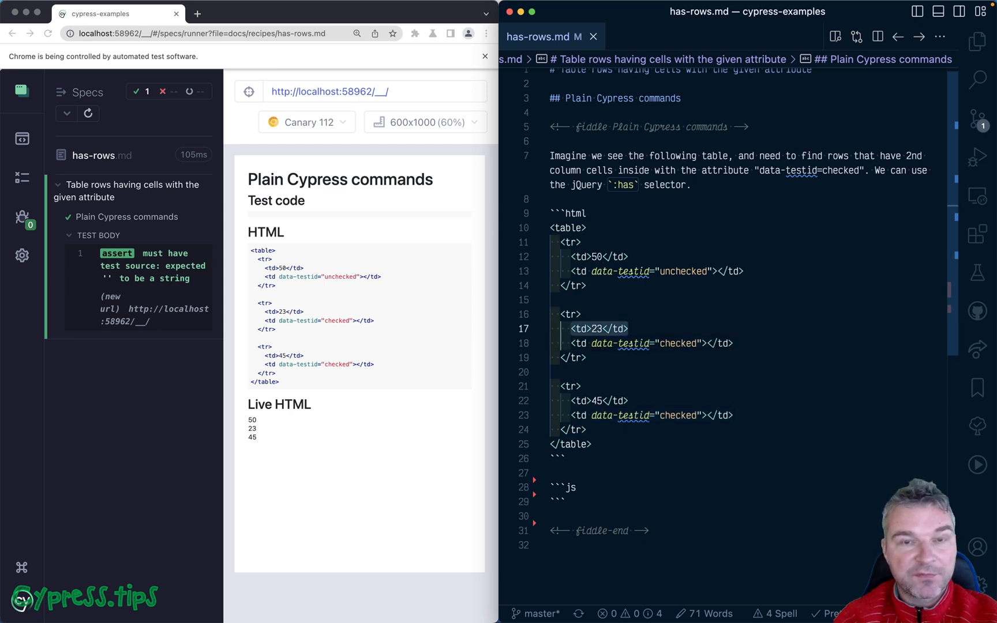
left_click(683, 401)
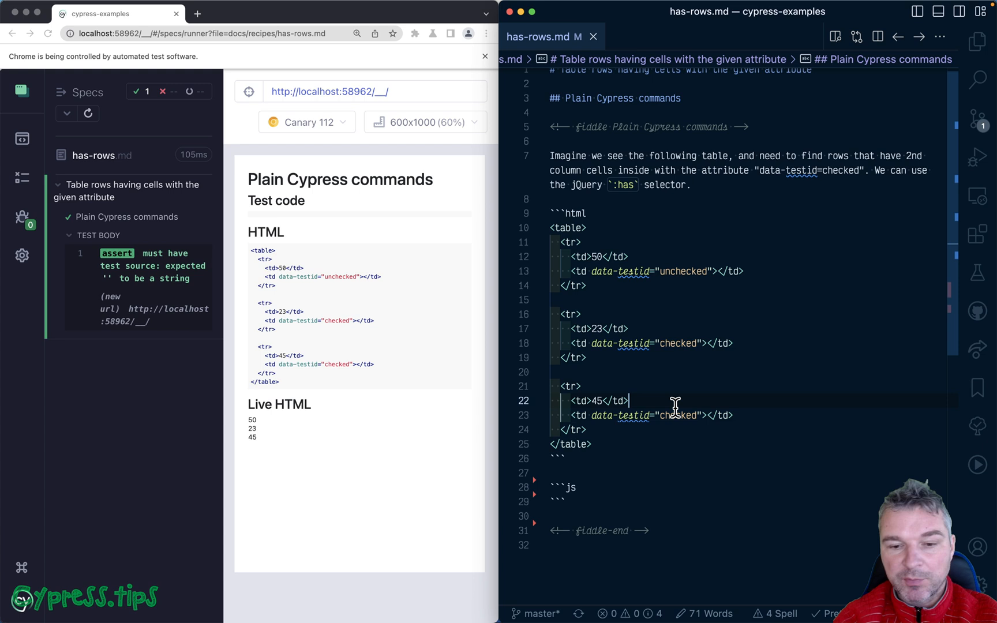
Add an empty line inside the js code block below the table
left_click(600, 487)
key("Return")
scroll(732, 311, "down", 4)
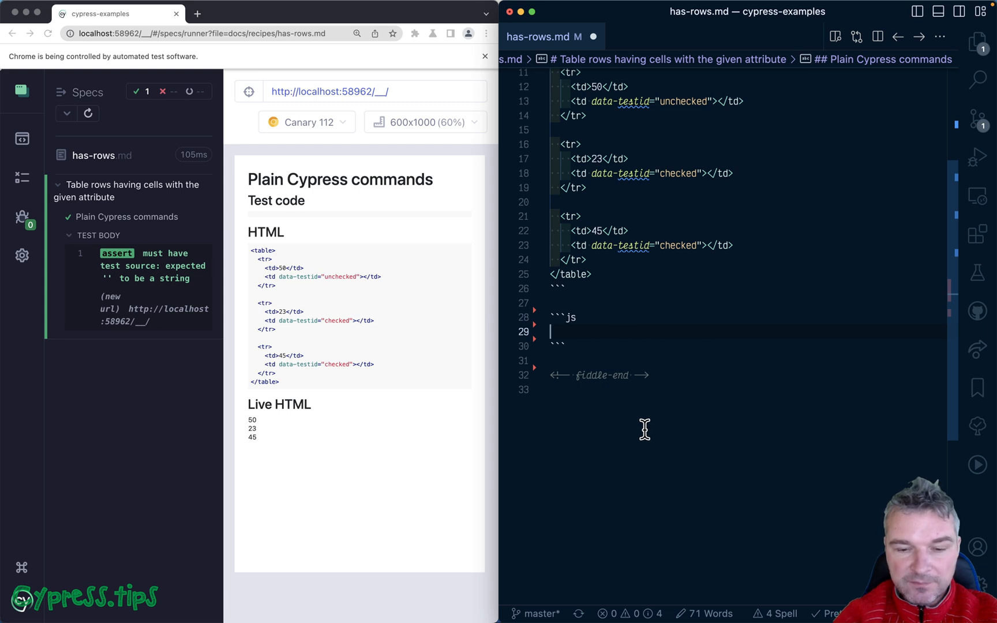
type("cyget")
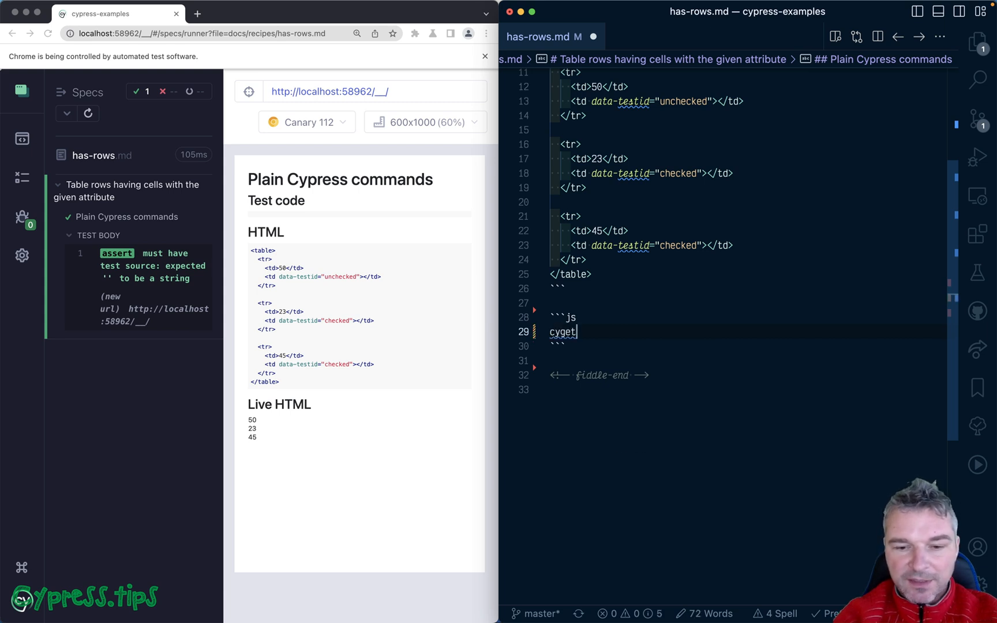
Write cy.get('table tr').should('deep.equal', [23, 45]) in the js block and save to rerun the test
key("BackSpace")
type(".get('")
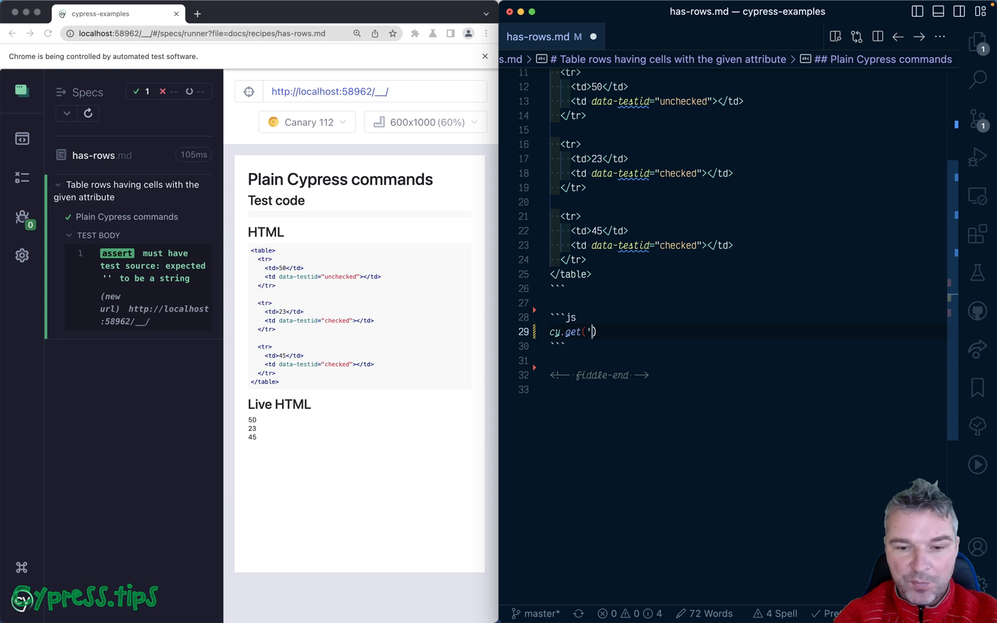
type("ta")
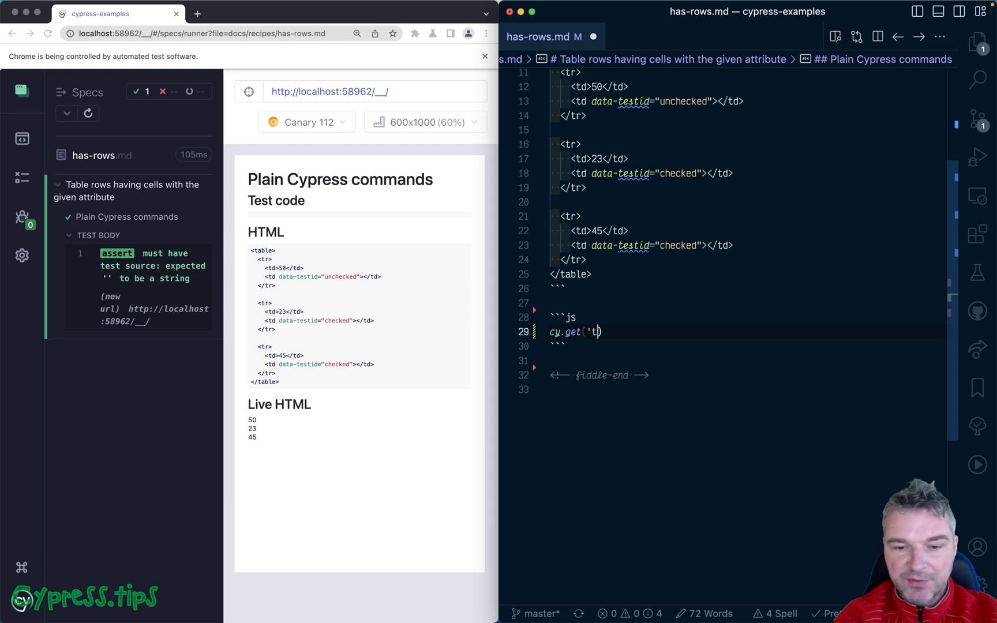
type("ble tr'")
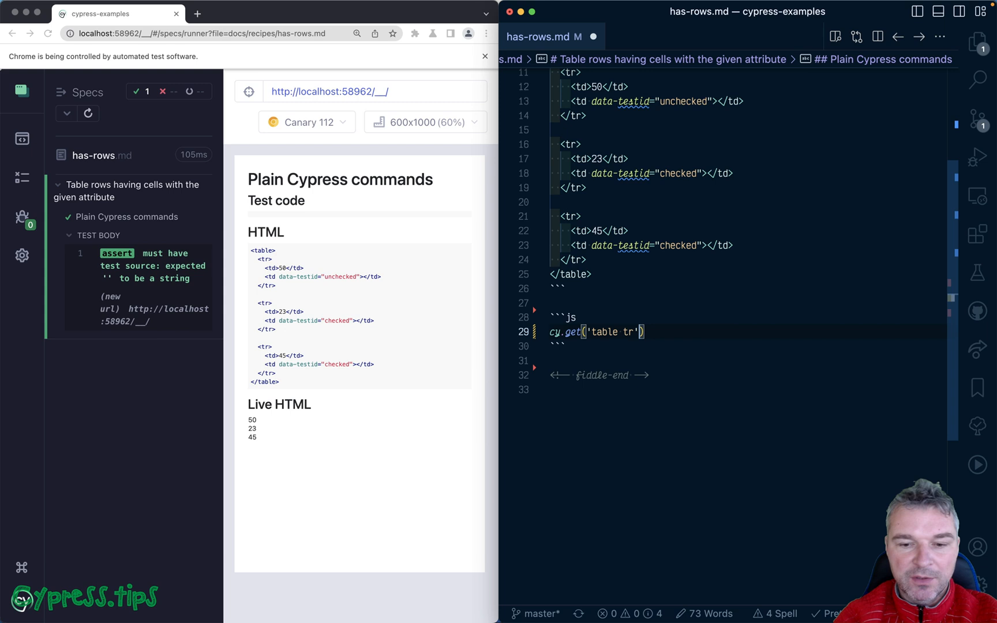
type(").")
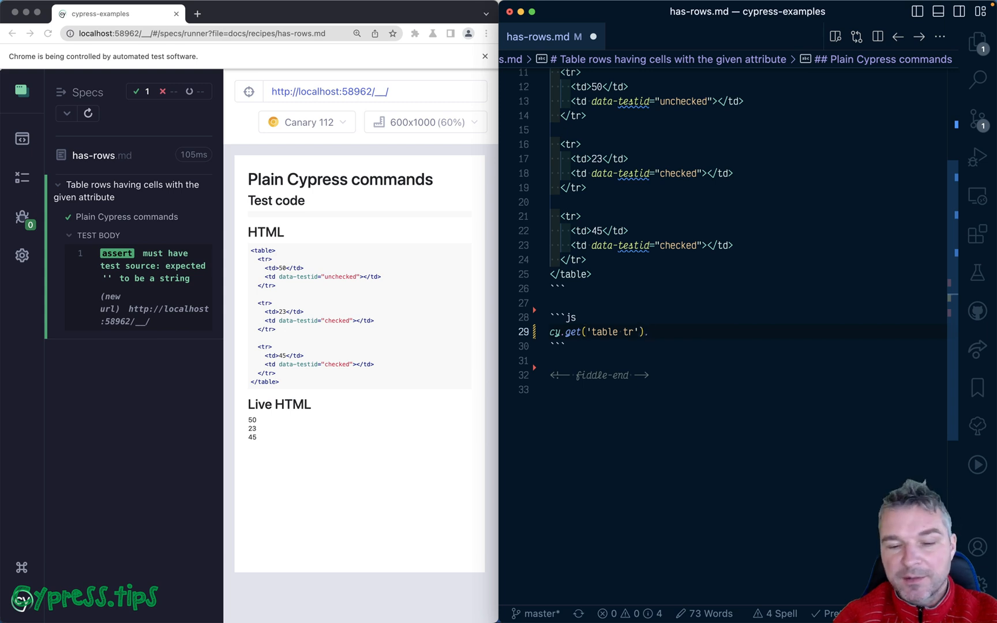
type("should(")
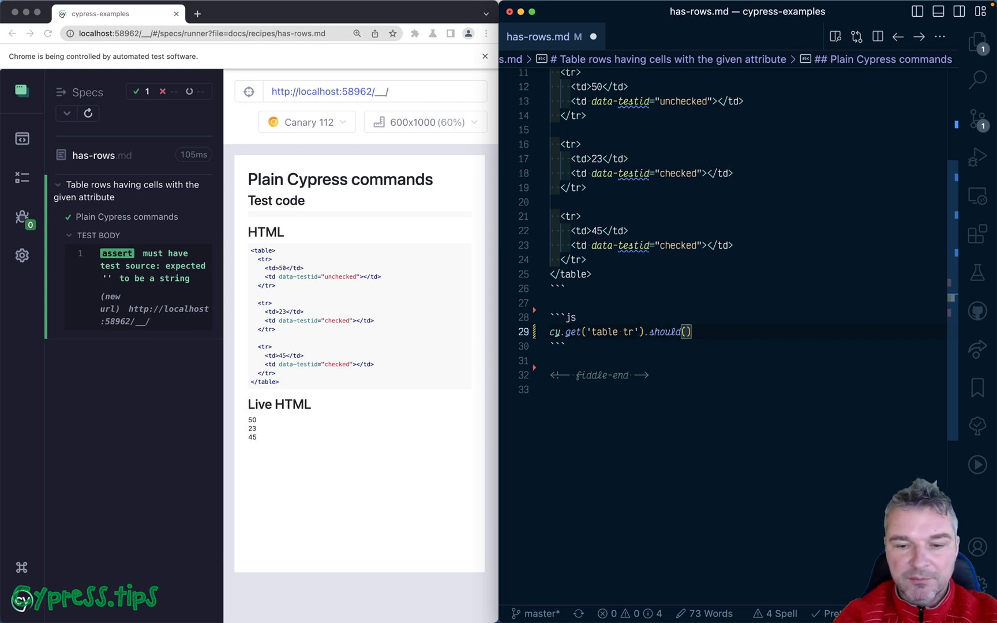
type("'")
type("dep.a")
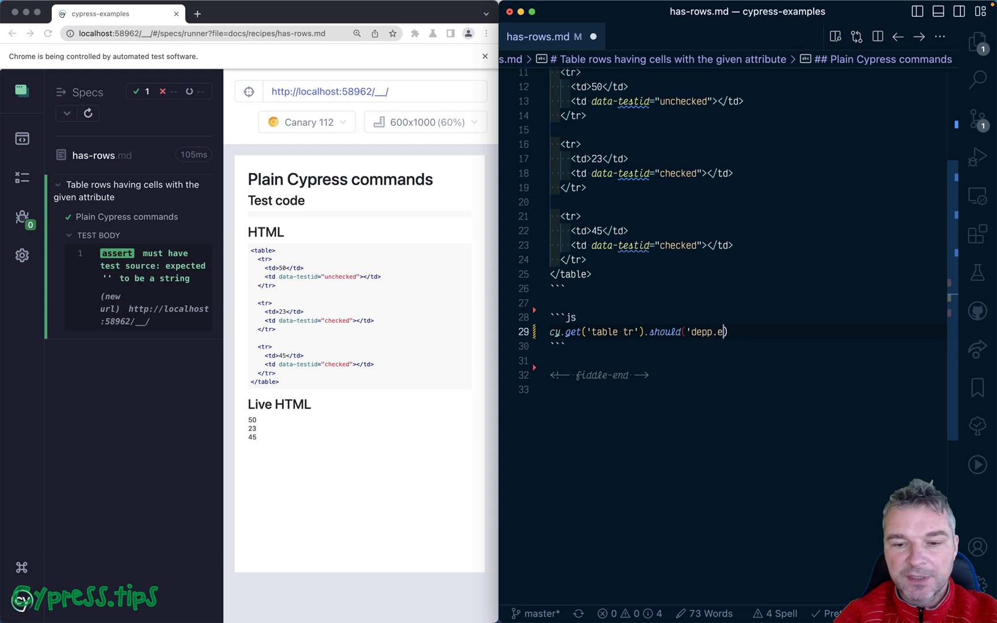
key("BackSpace")
key("BackSpace")
key("BackSpace")
type("ep.e")
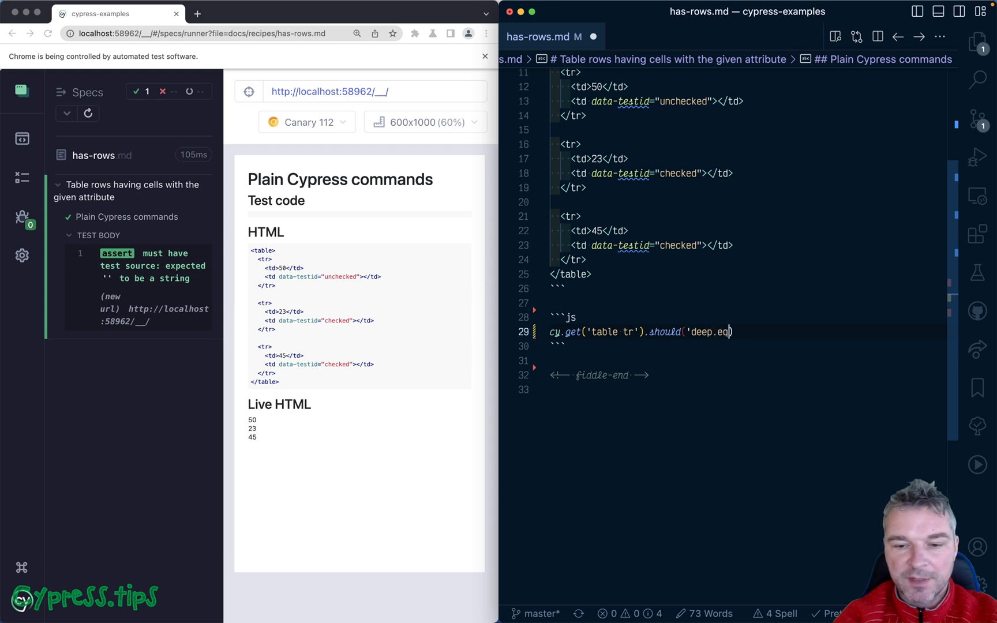
type("qual', ")
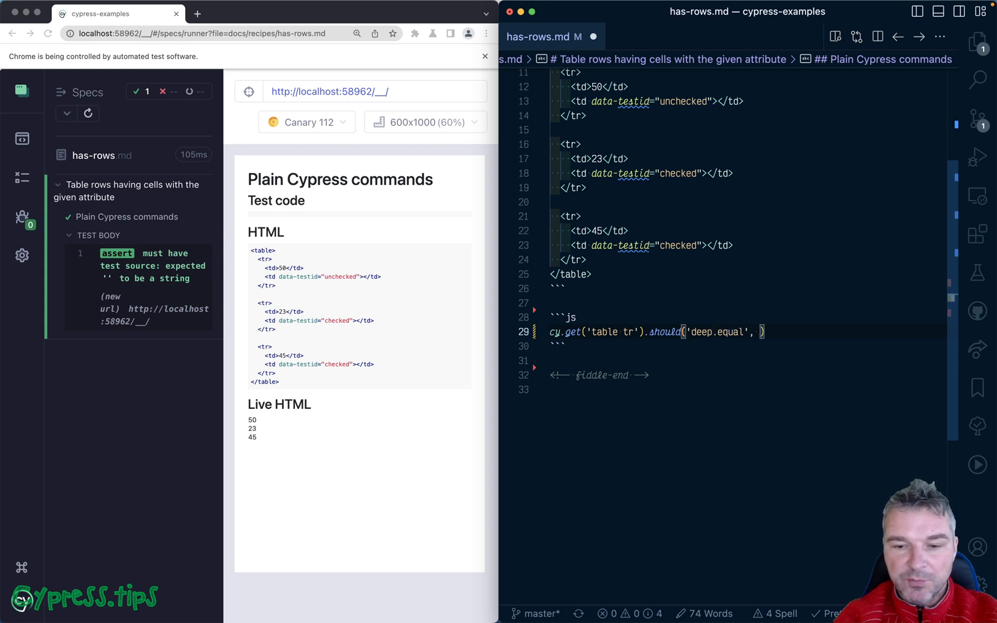
type("[]")
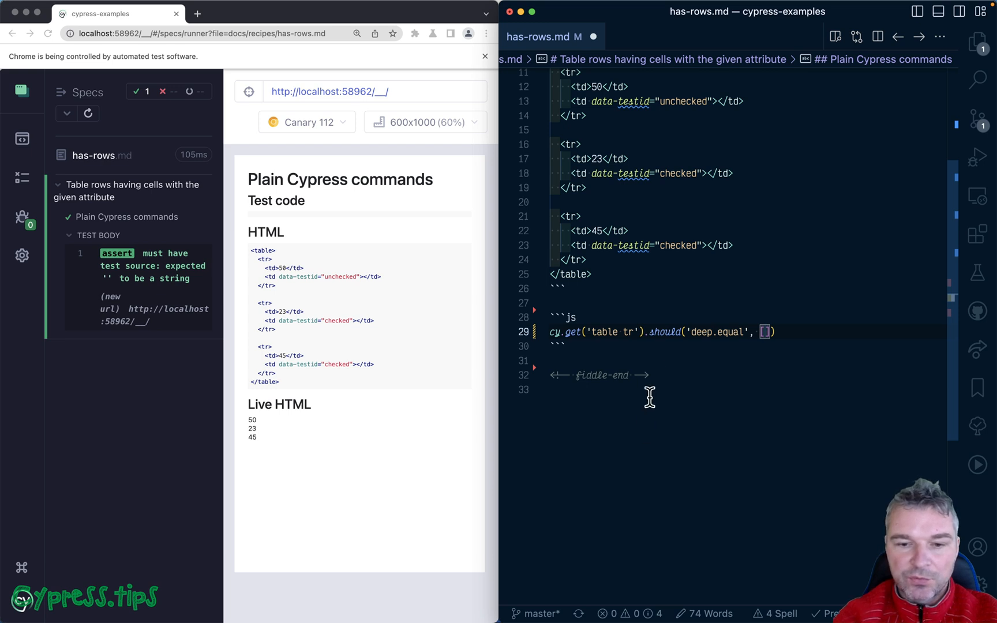
scroll(663, 337, "up", 3)
left_click_drag(586, 323, 555, 228)
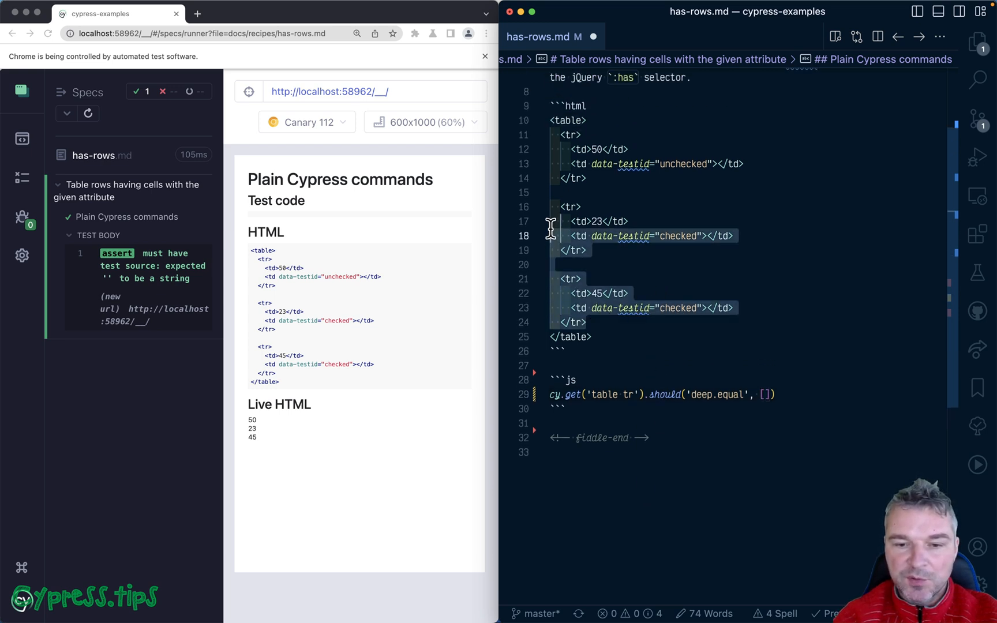
left_click(766, 395)
type("23, 45")
key("ctrl+s")
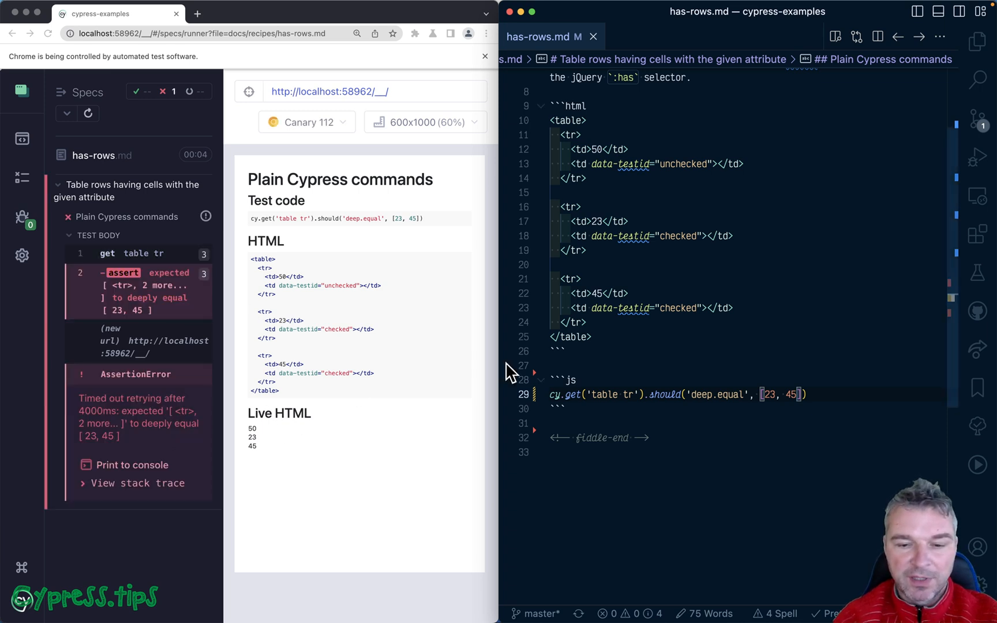
Move the .should('deep.equal', ...) assertion onto its own line below cy.get('table tr')
double_click(662, 395)
left_click(649, 394)
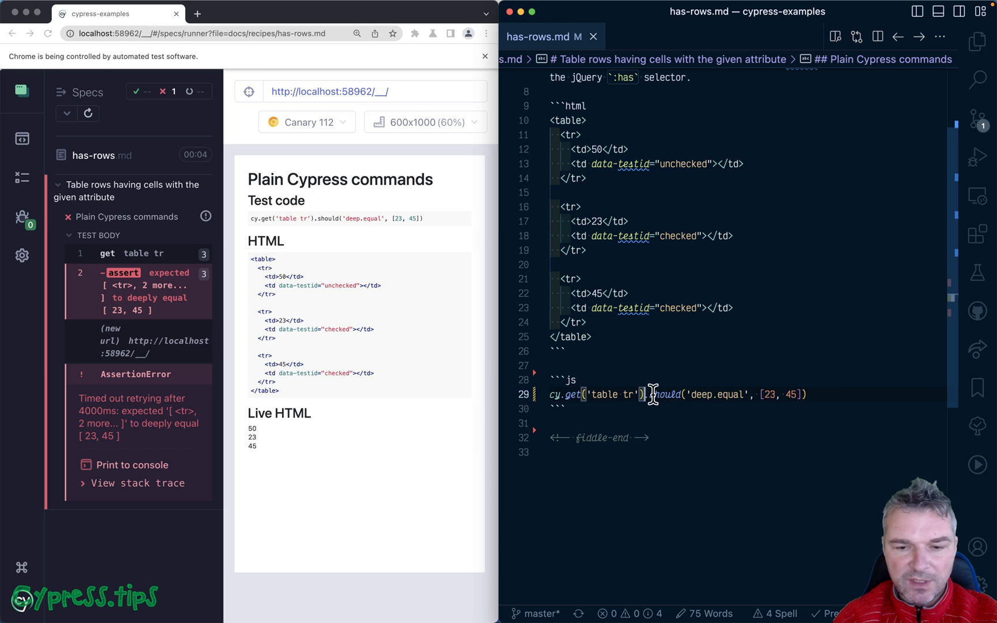
key("Return")
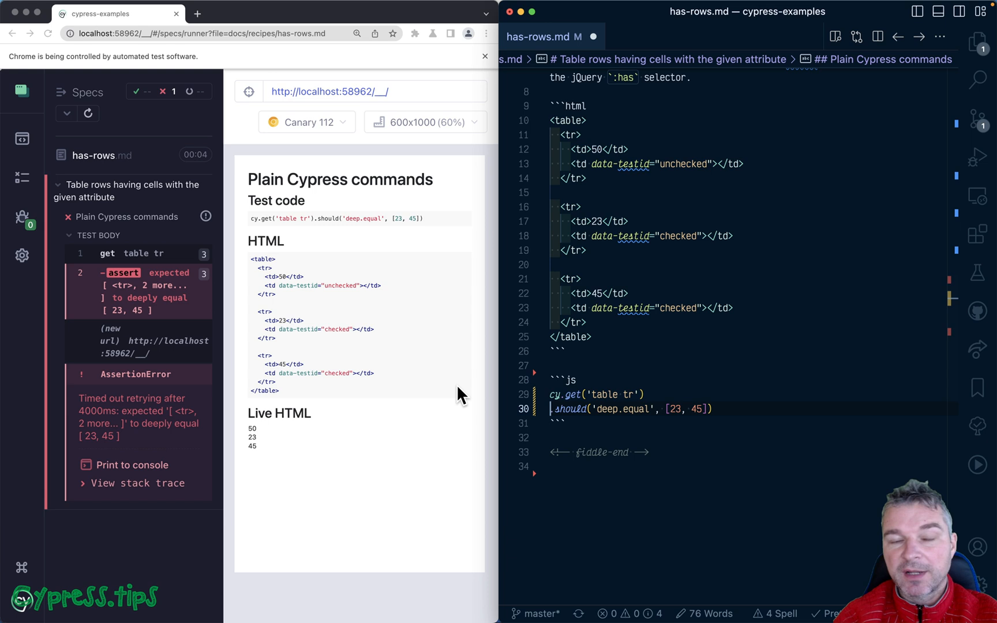
left_click(577, 352)
left_click(634, 394)
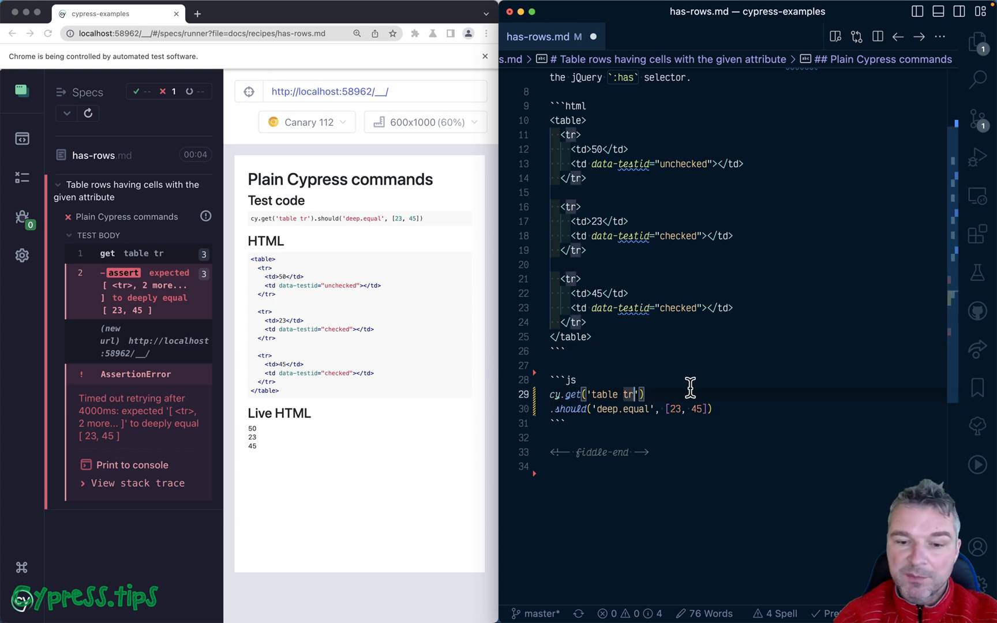
Review the three table row tags and the 23 cell, then return to the table tr selector
left_click(560, 206)
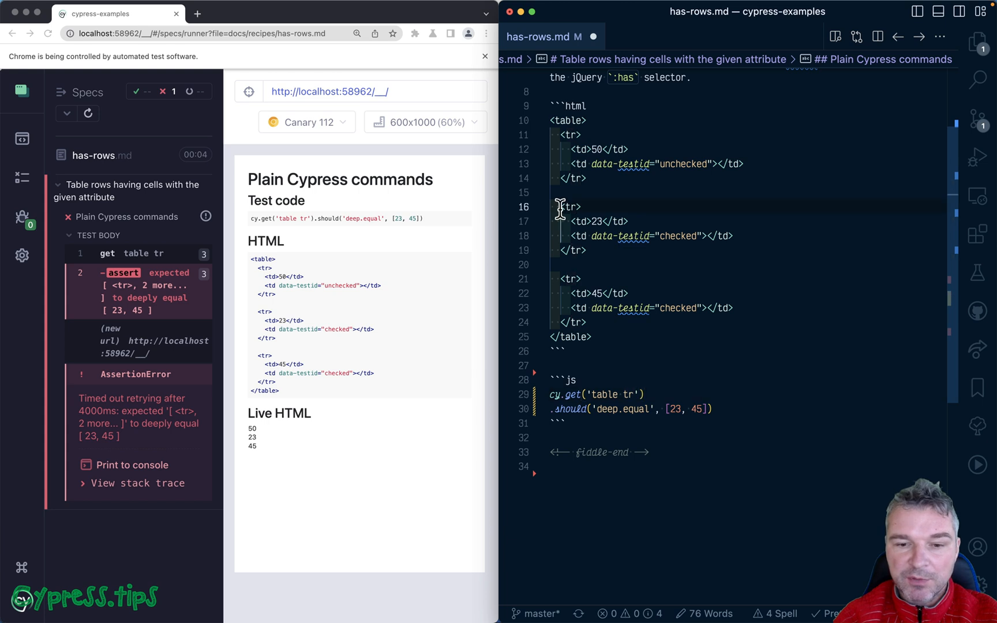
left_click(576, 207)
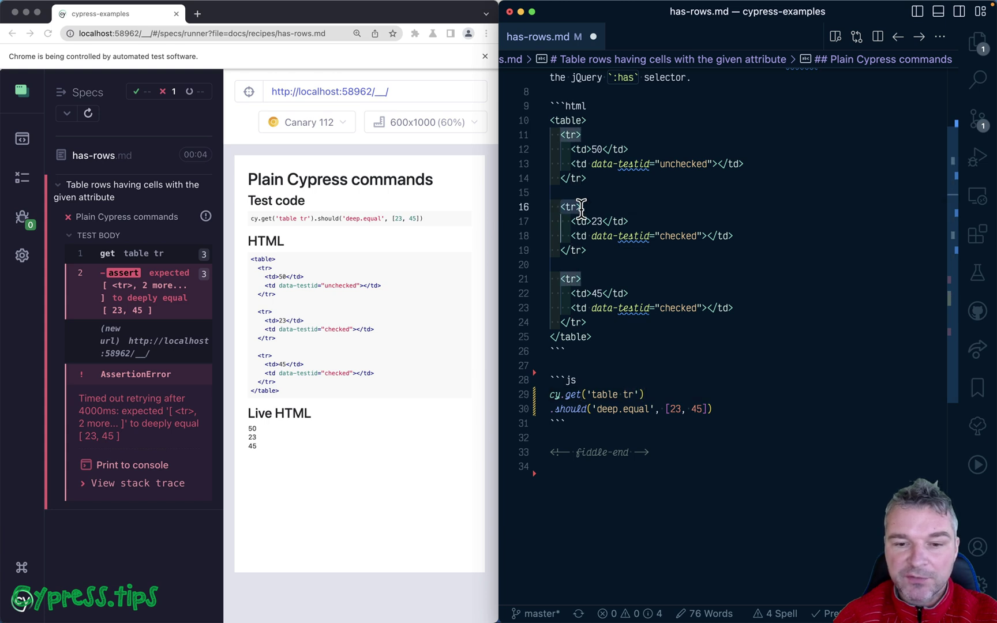
left_click(627, 221)
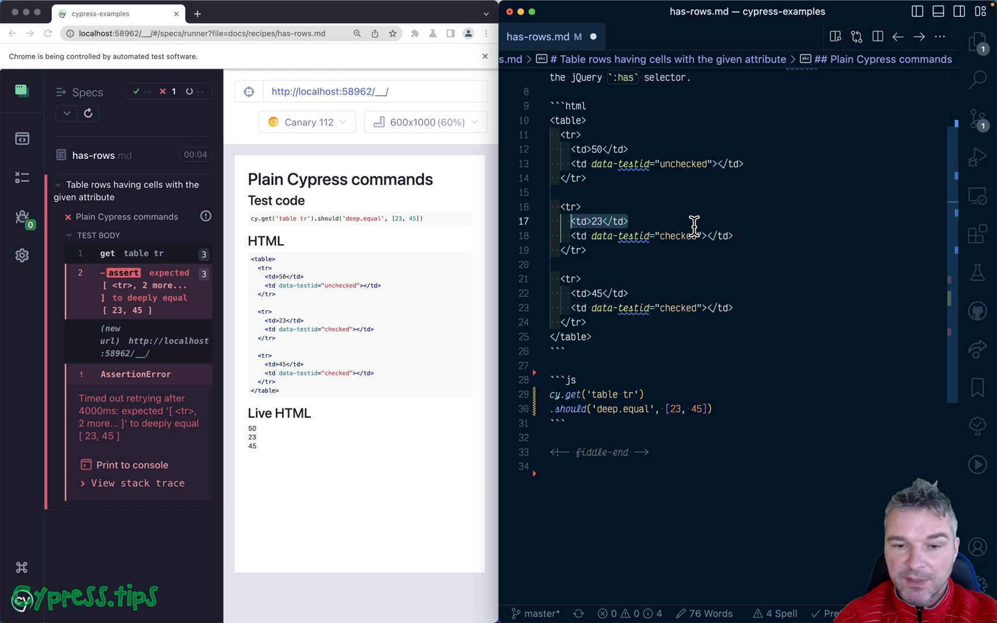
left_click(570, 222)
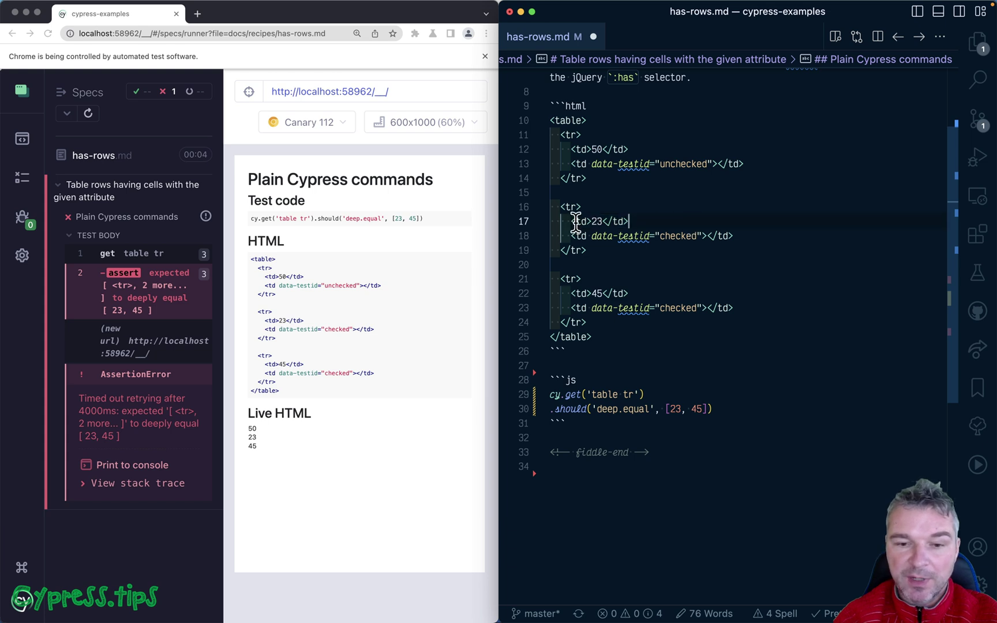
left_click(636, 394)
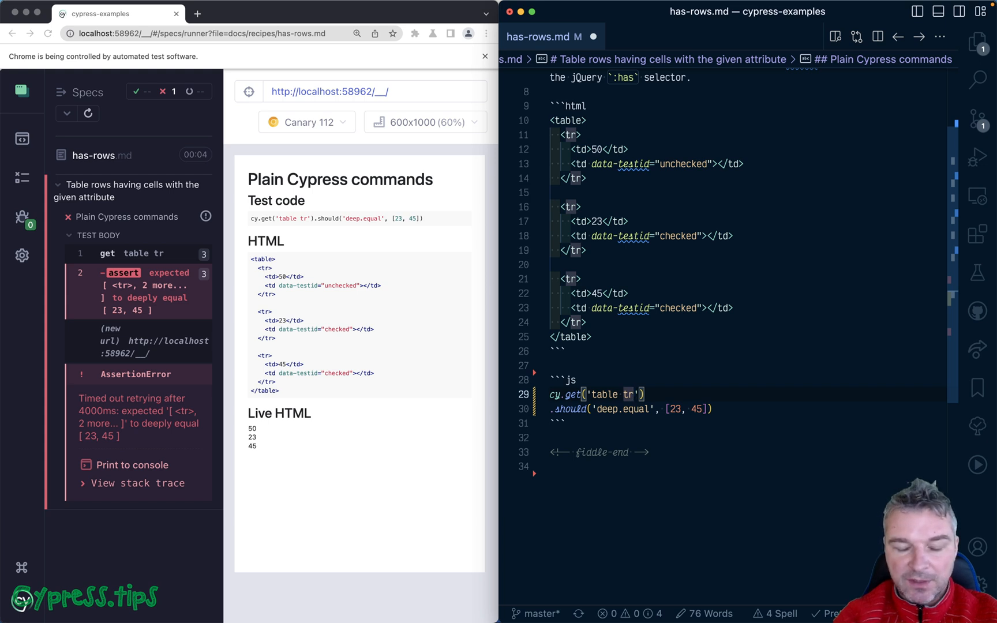
type(".fil")
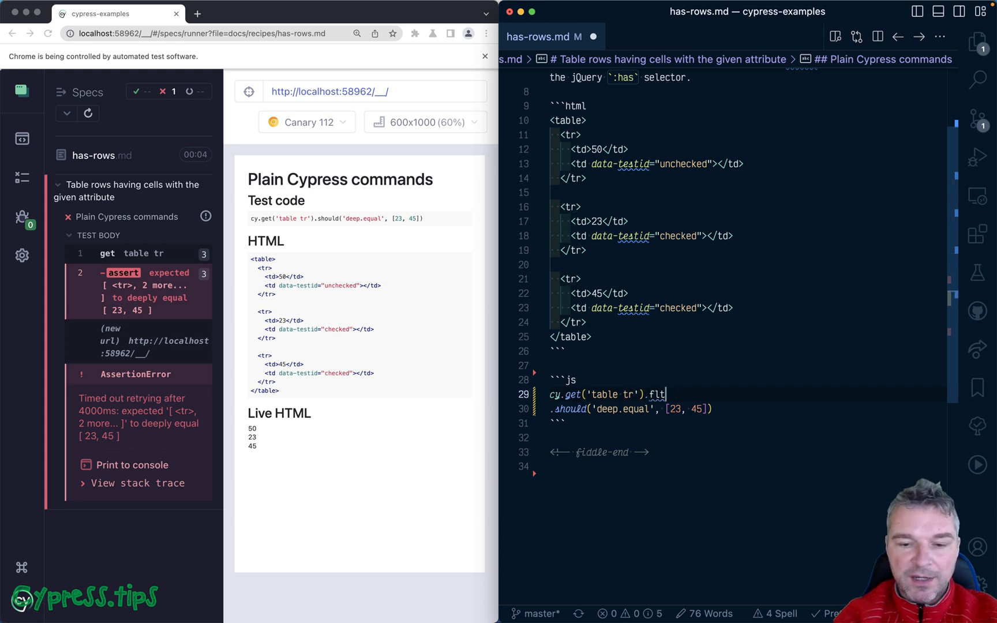
type("ter")
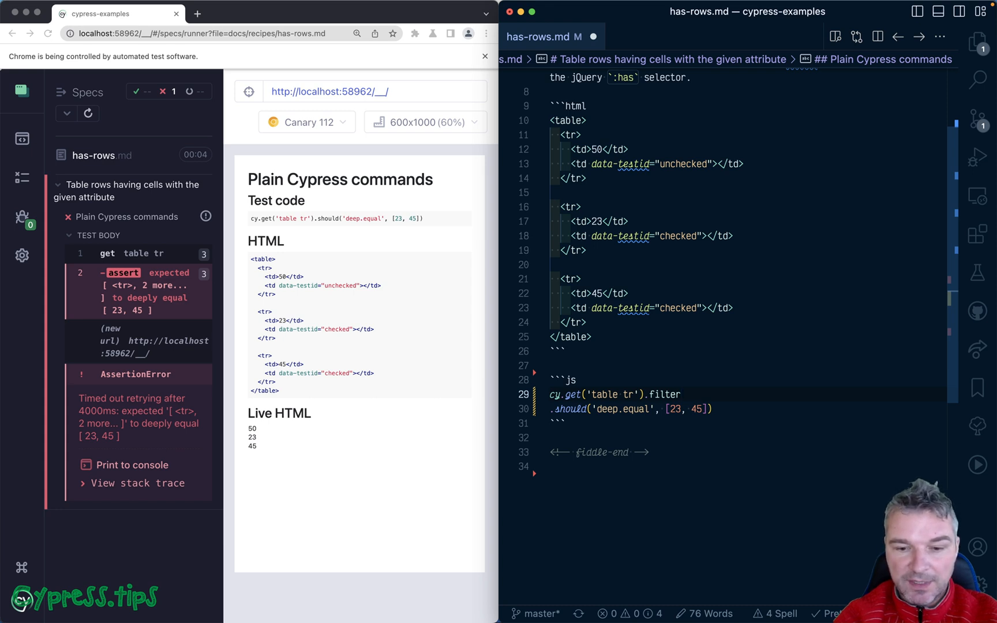
type("('")
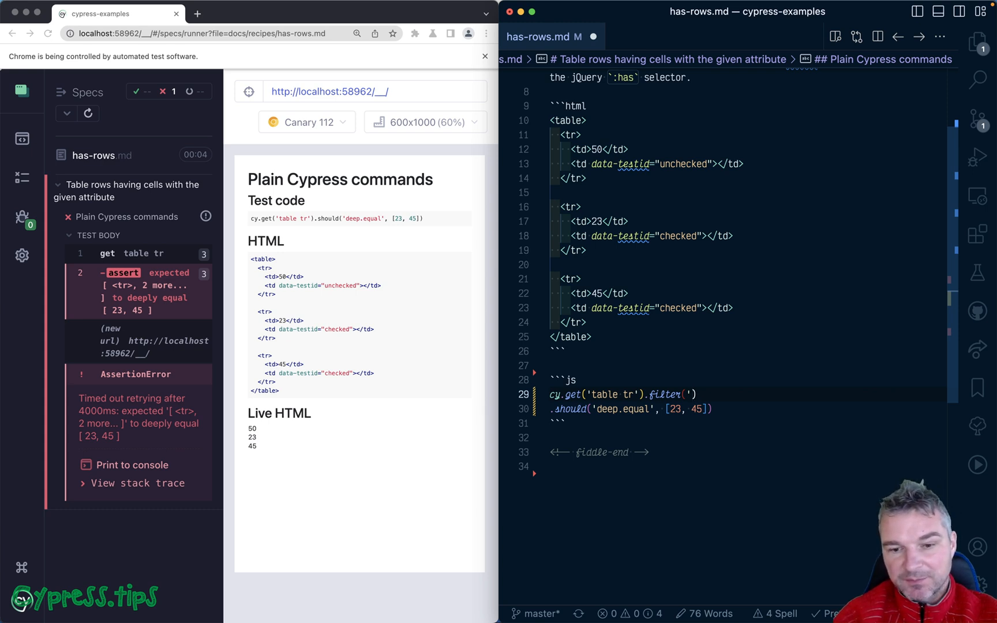
type(":has")
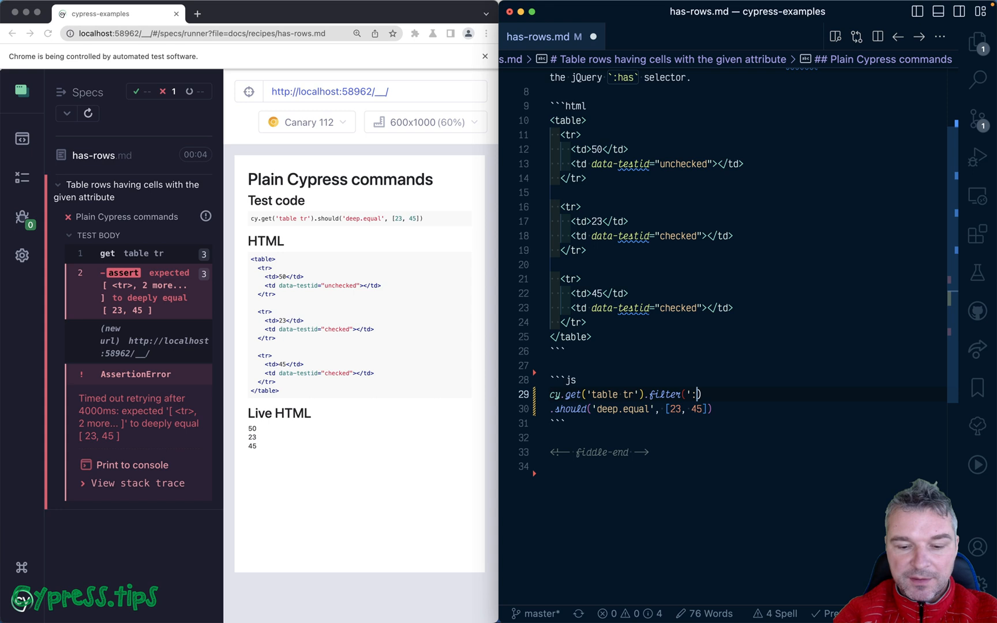
type("(")
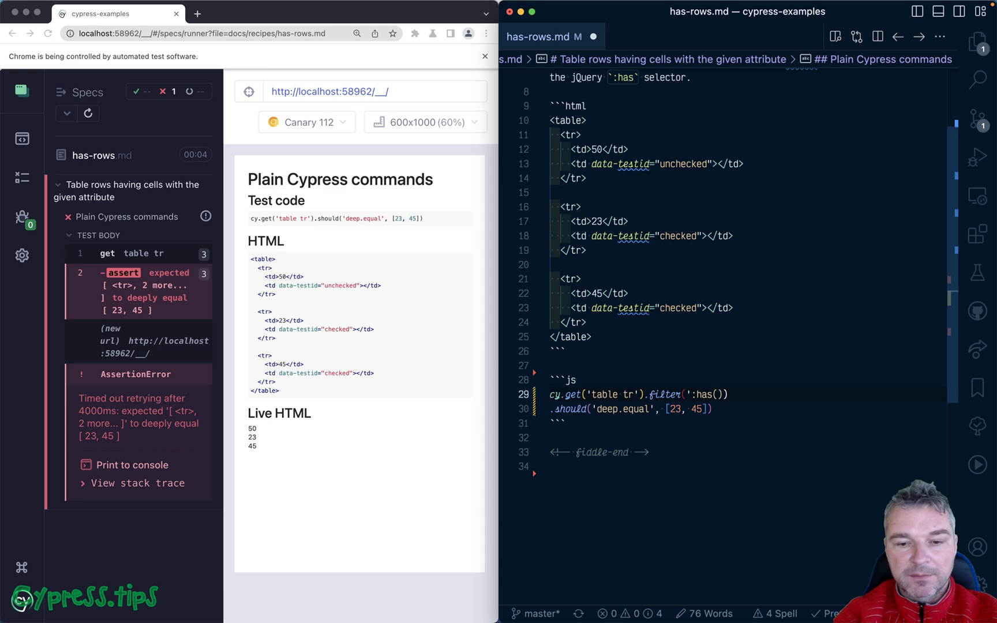
type("td[data-")
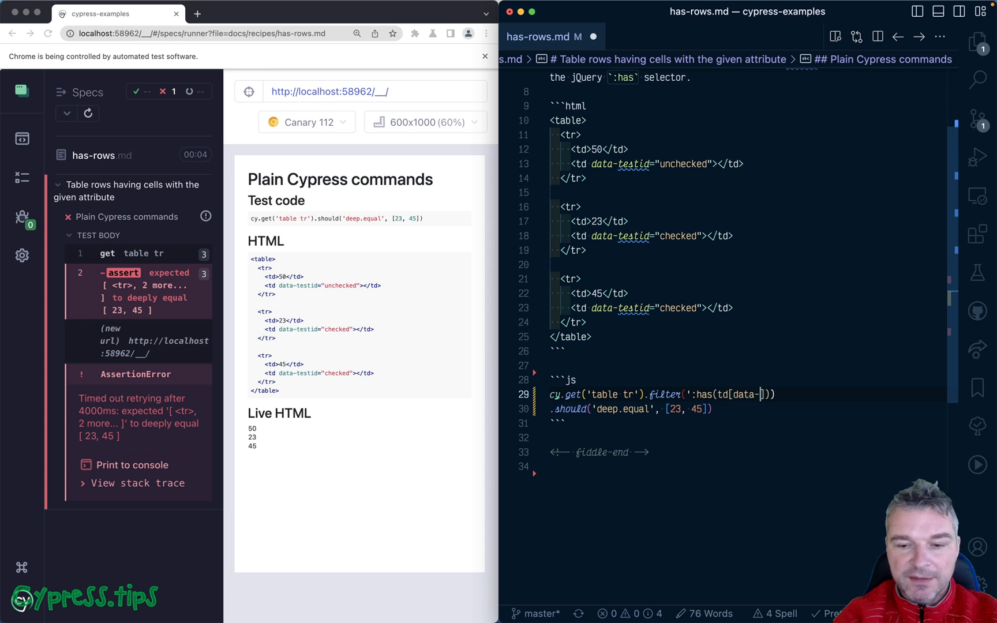
type("testid=check")
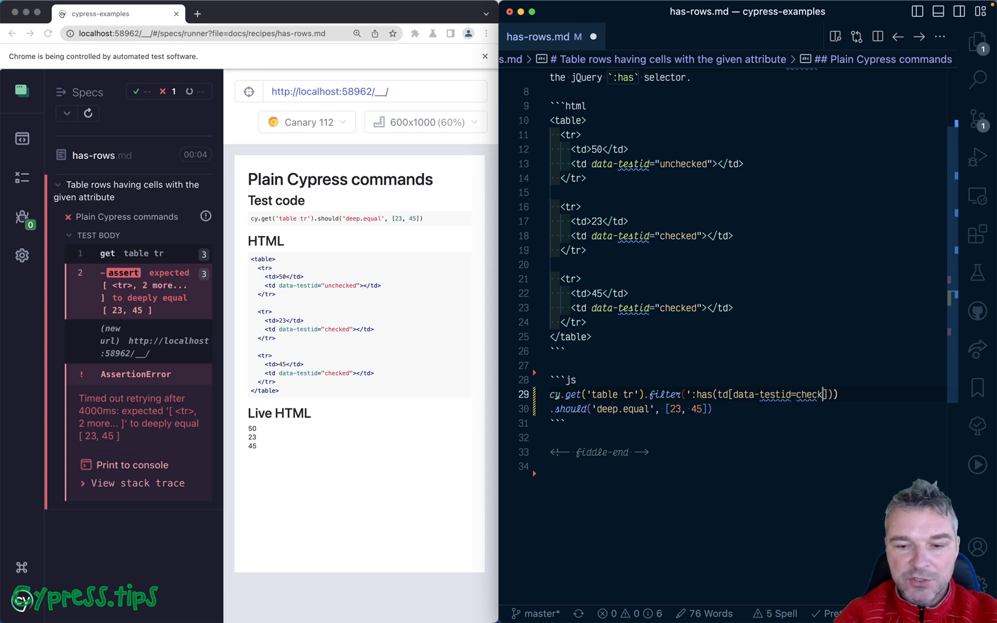
type("ed])")
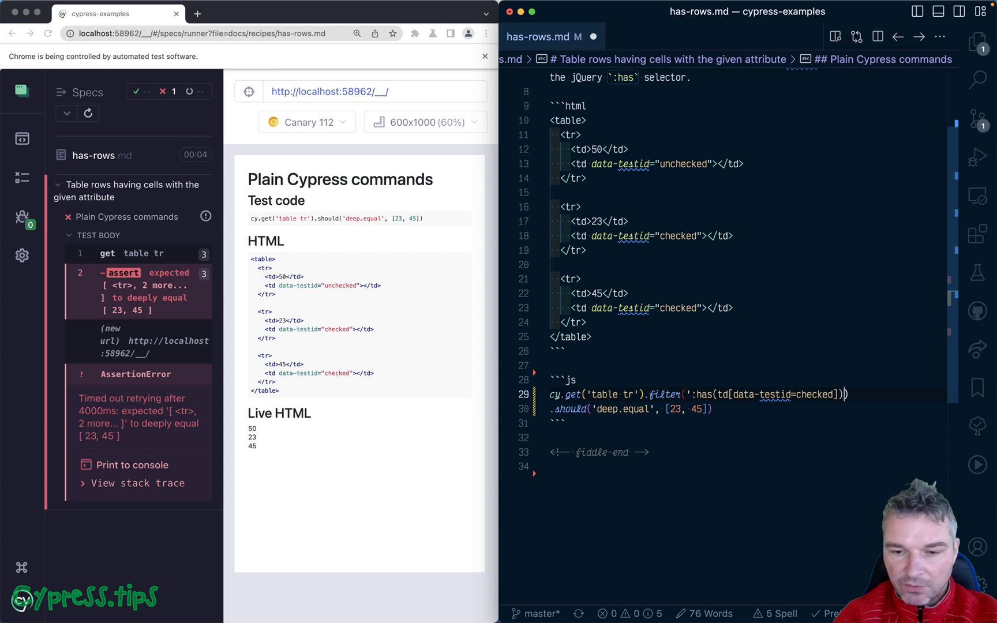
type("'")
Save the spec with the new .filter(':has(td[data-testid=checked])') step and bring the runner forward
key("super+s")
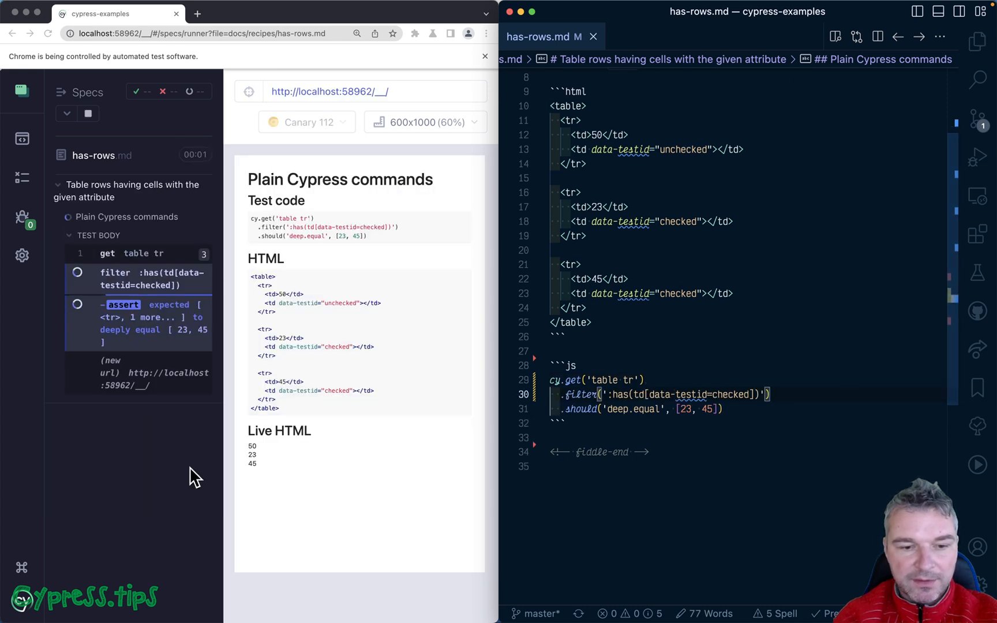
left_click(194, 477)
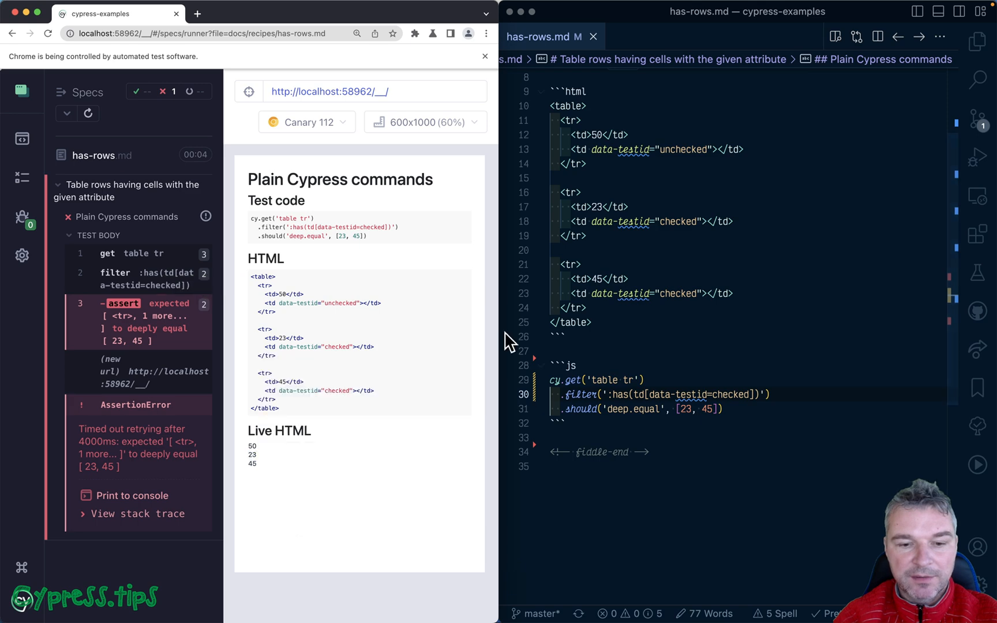
Inspect the filter step's snapshot in the widened runner, then close the Chrome test runner
left_click_drag(497, 319, 602, 320)
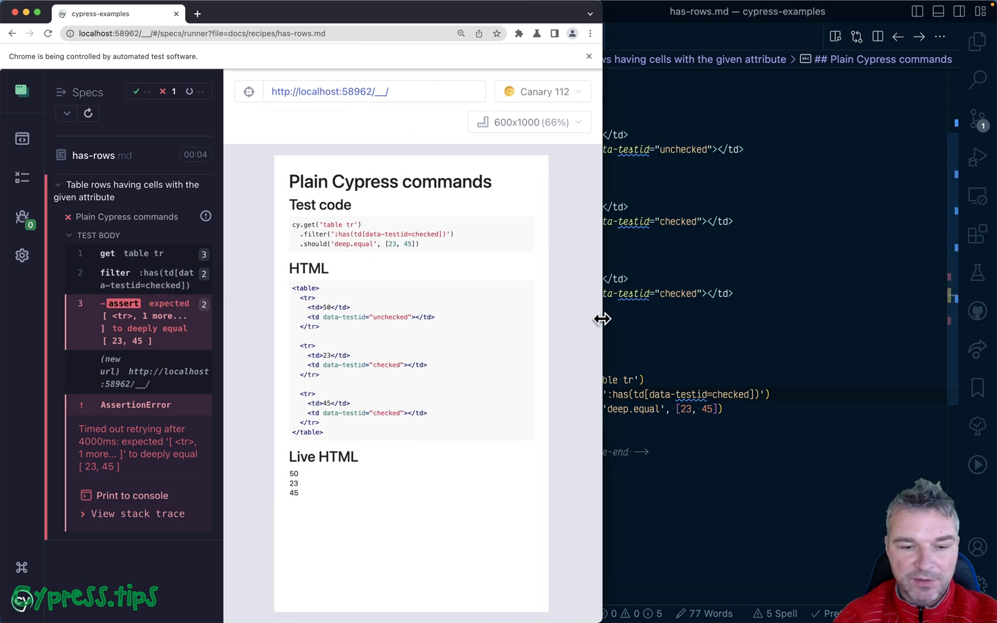
left_click(149, 273)
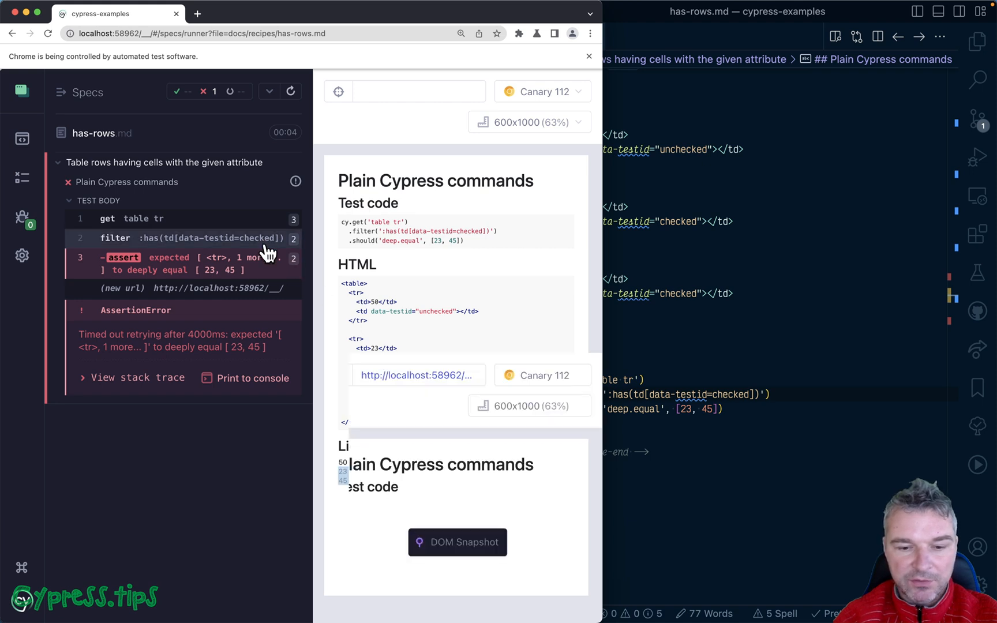
key("ctrl+alt+Left")
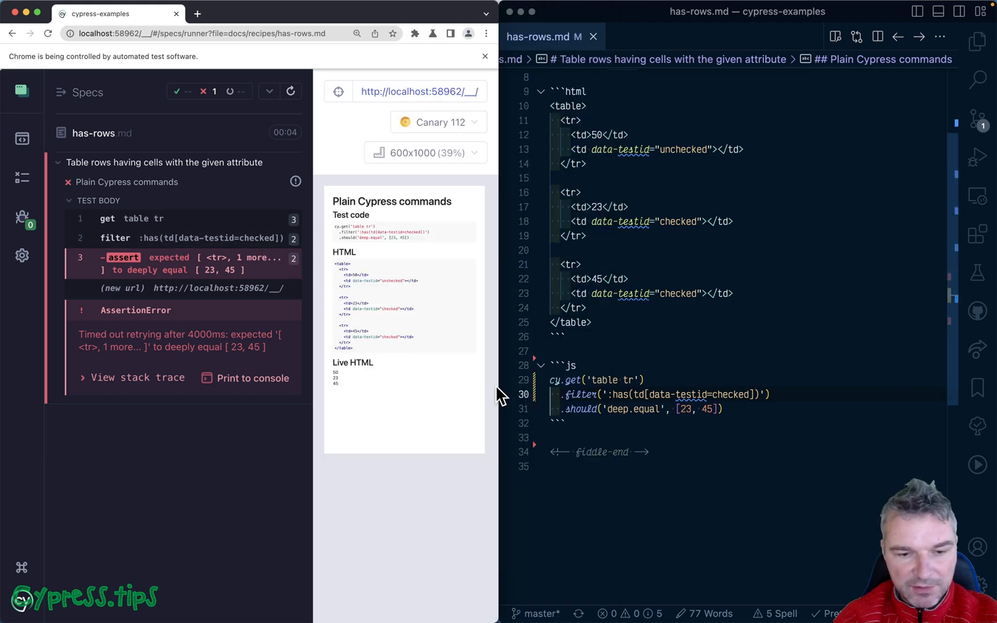
left_click_drag(314, 471, 300, 472)
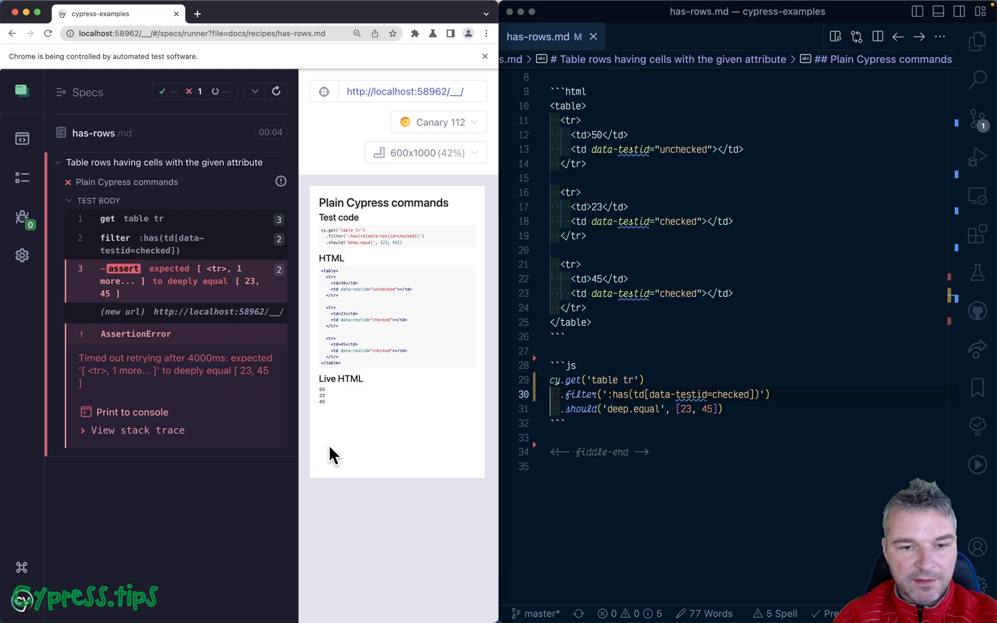
left_click(13, 12)
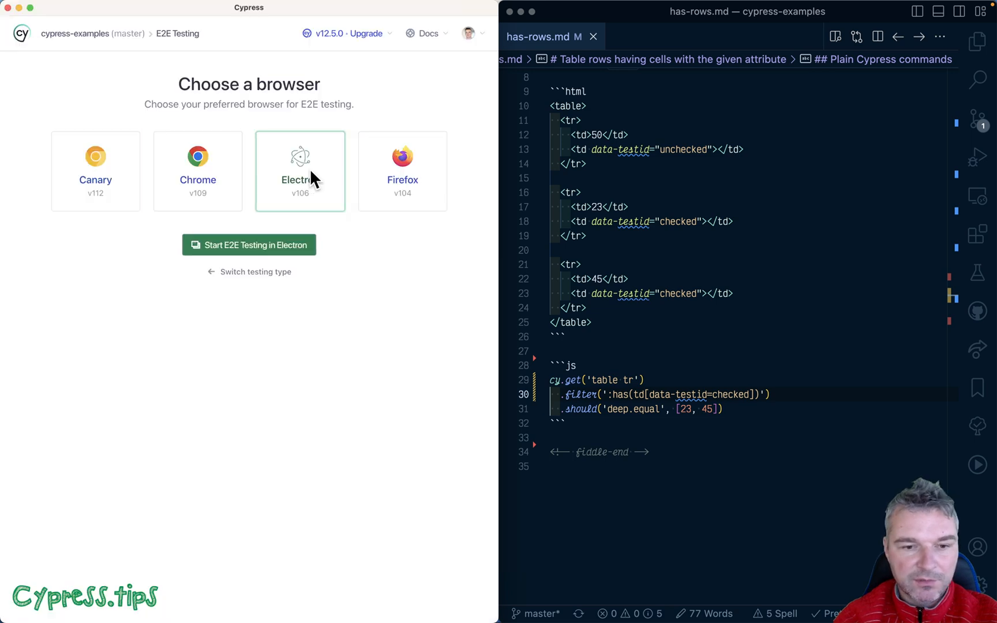
Start E2E testing in Electron and return to editing the spec file
left_click(290, 248)
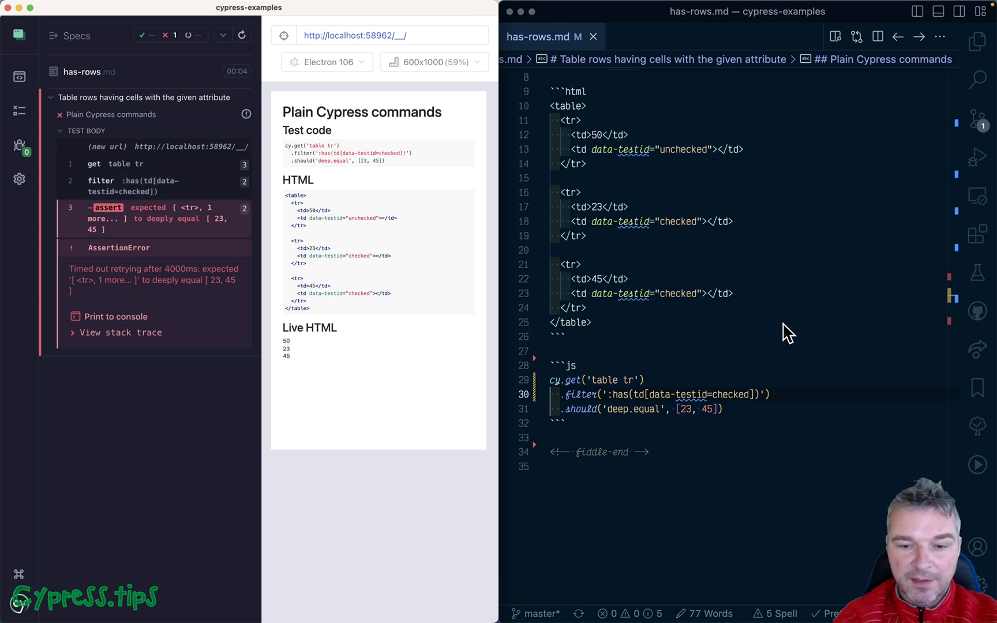
left_click(774, 374)
left_click(713, 408)
Narrow the filter selector to ':has(td:nth-child(2)[data-testid=checked])' and save
key("Up")
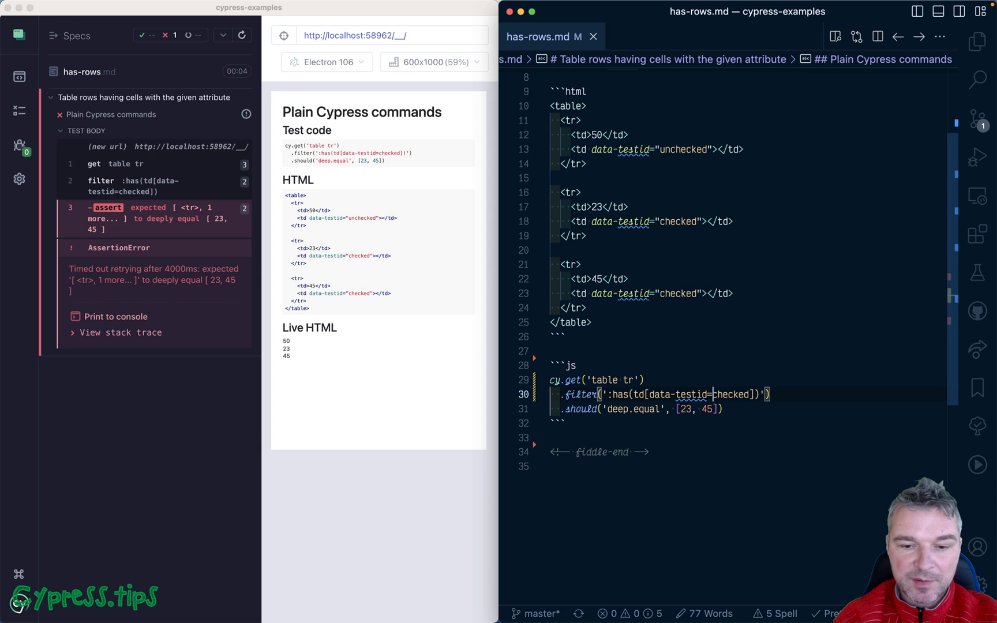
key("alt+Left")
key("alt+Left")
key("alt+Left")
key("Right")
key("Right")
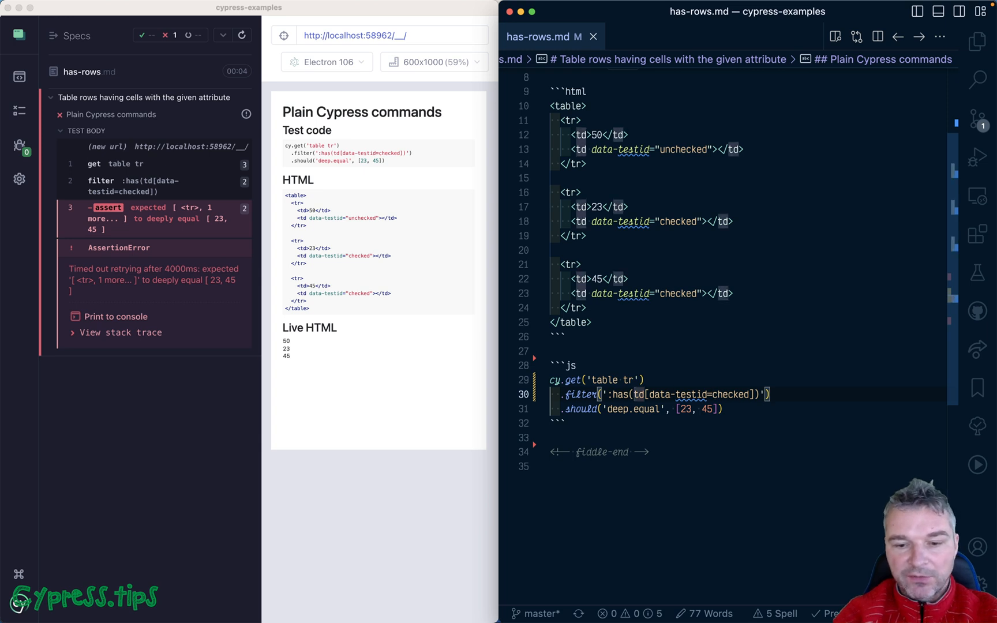
type(":nth-chil")
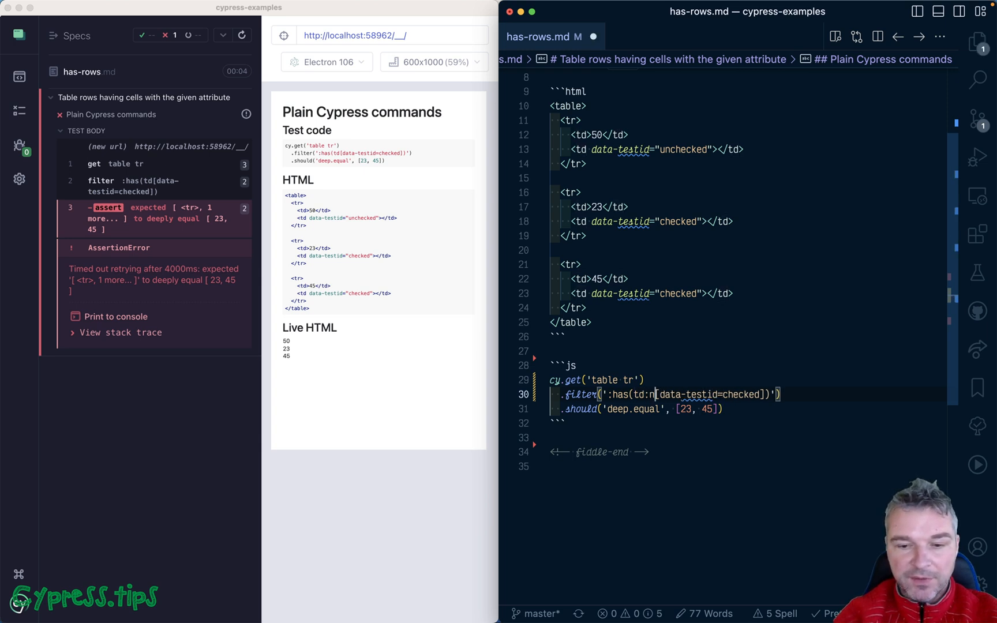
type("d(")
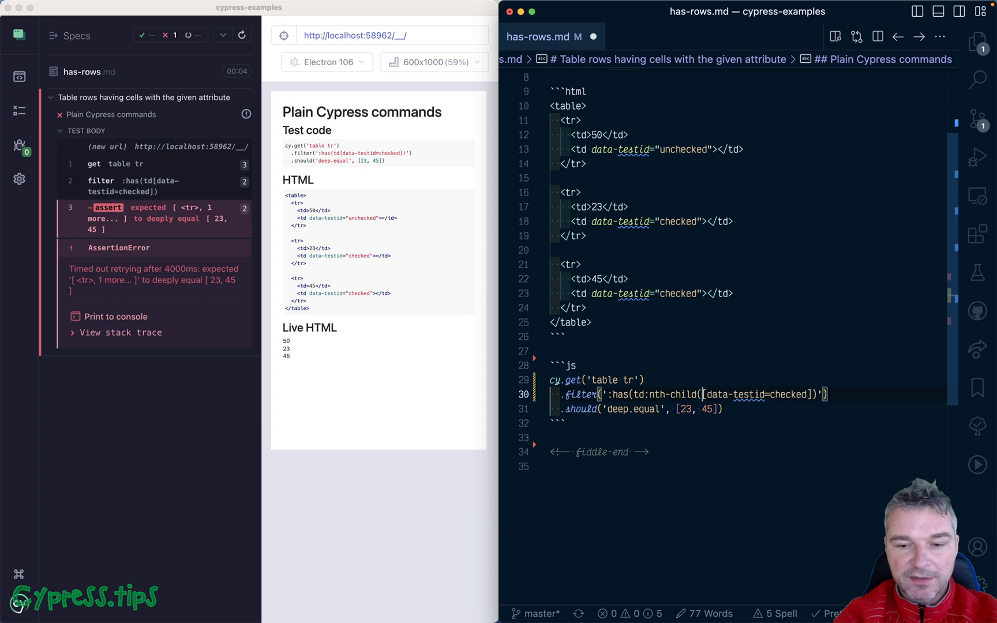
type("2)")
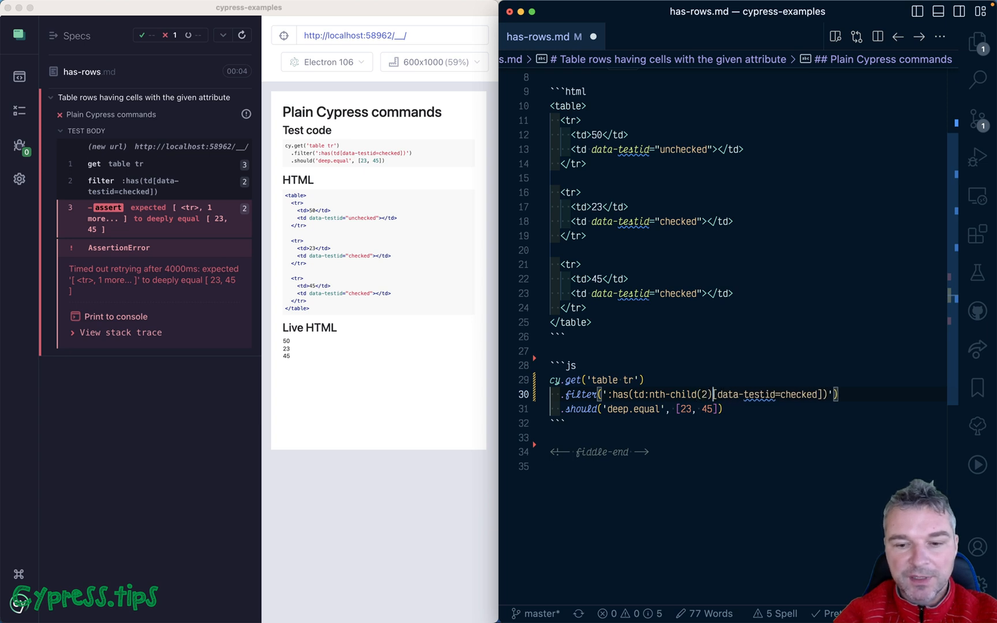
key("super+s")
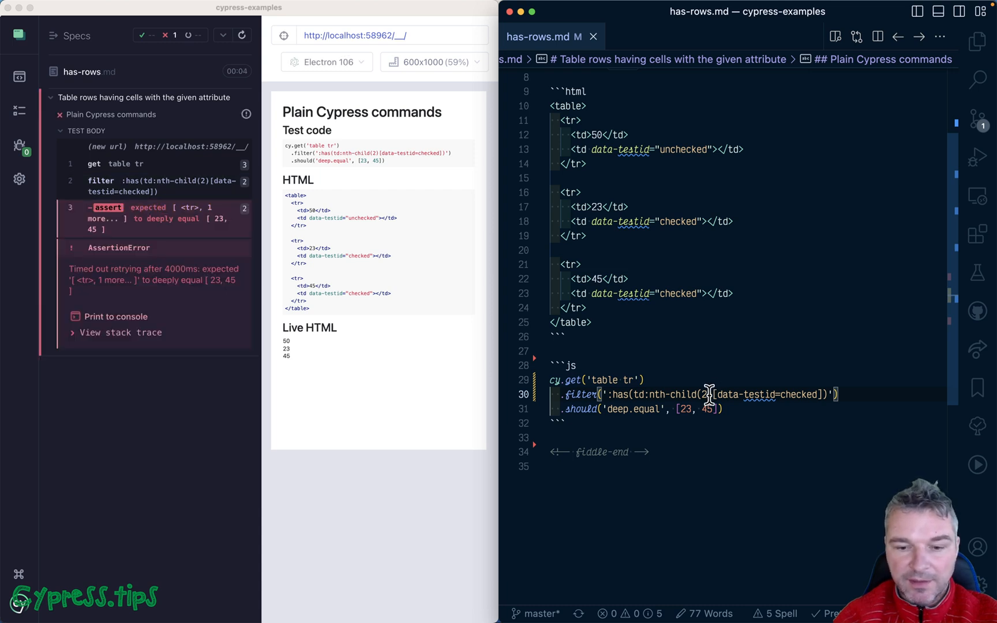
left_click(604, 394)
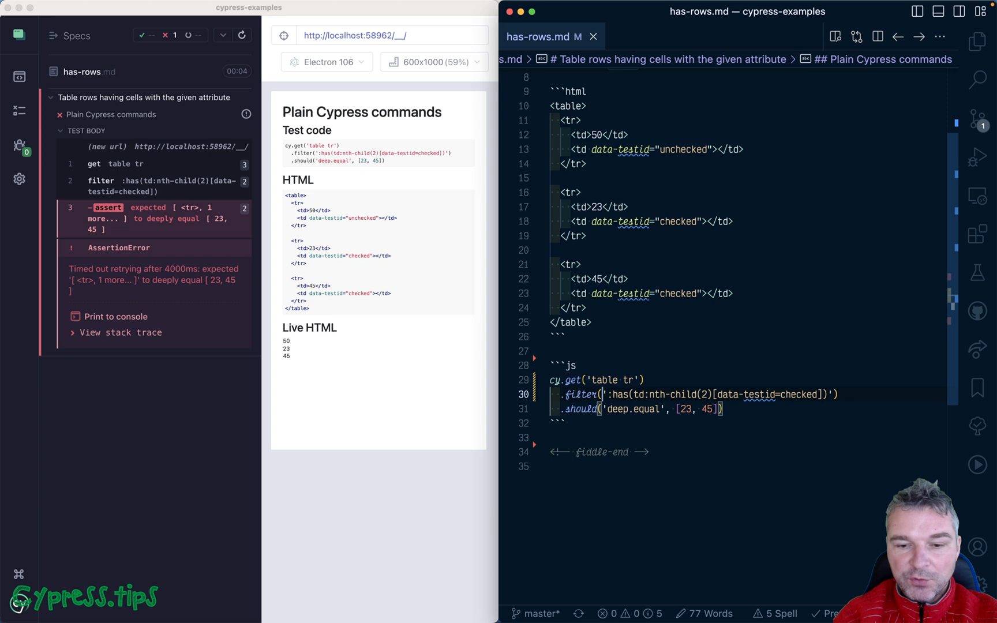
Move the :has(...) condition into the cy.get selector, remove the empty filter line, and save
key("Right")
key("ctrl+shift+Right")
key("super+c")
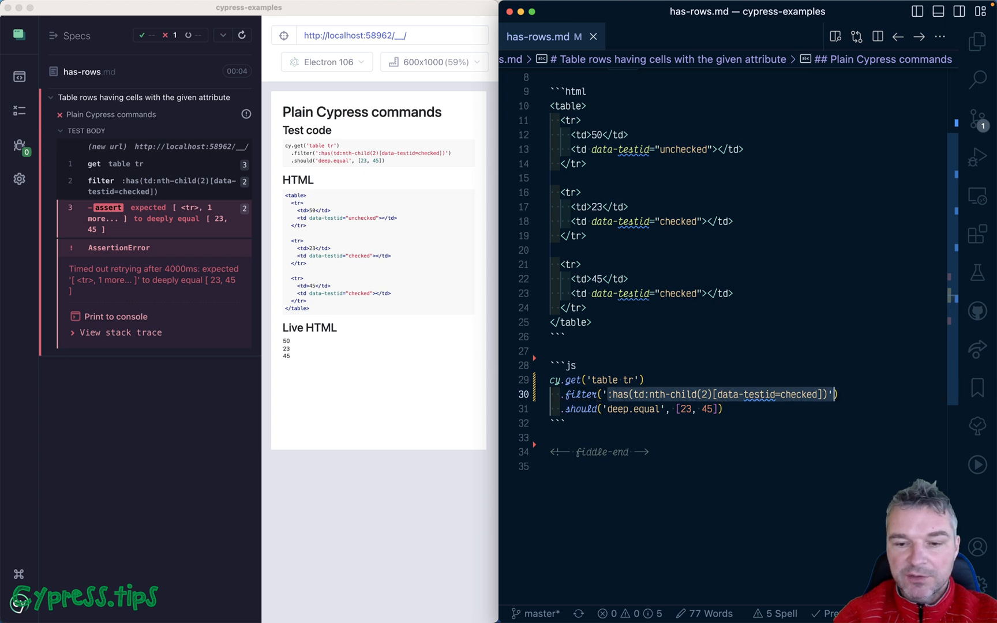
key("BackSpace")
key("Up")
key("super+v")
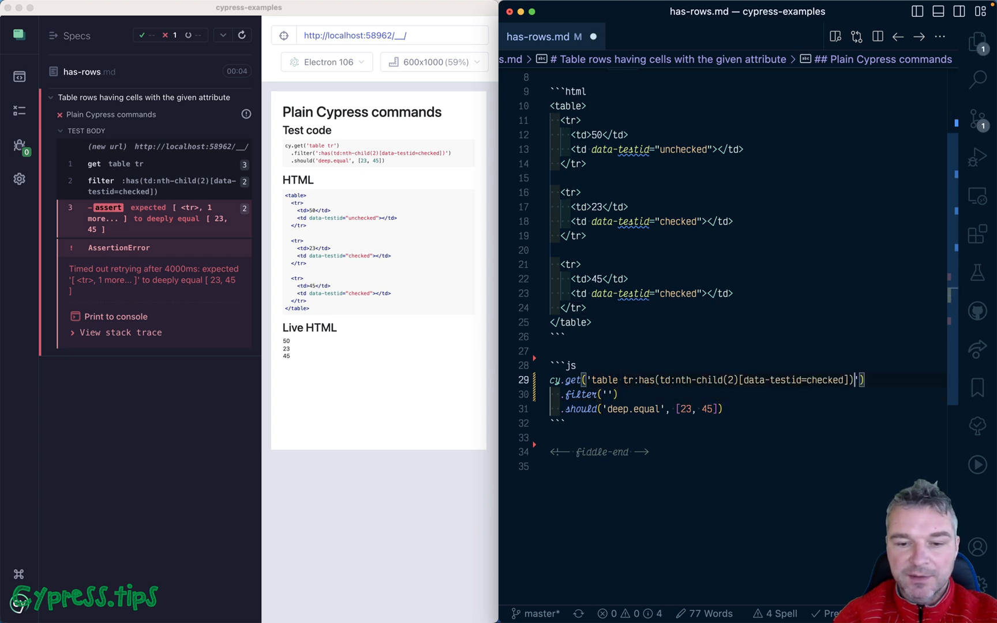
key("Down")
key("super+shift+k")
key("super+s")
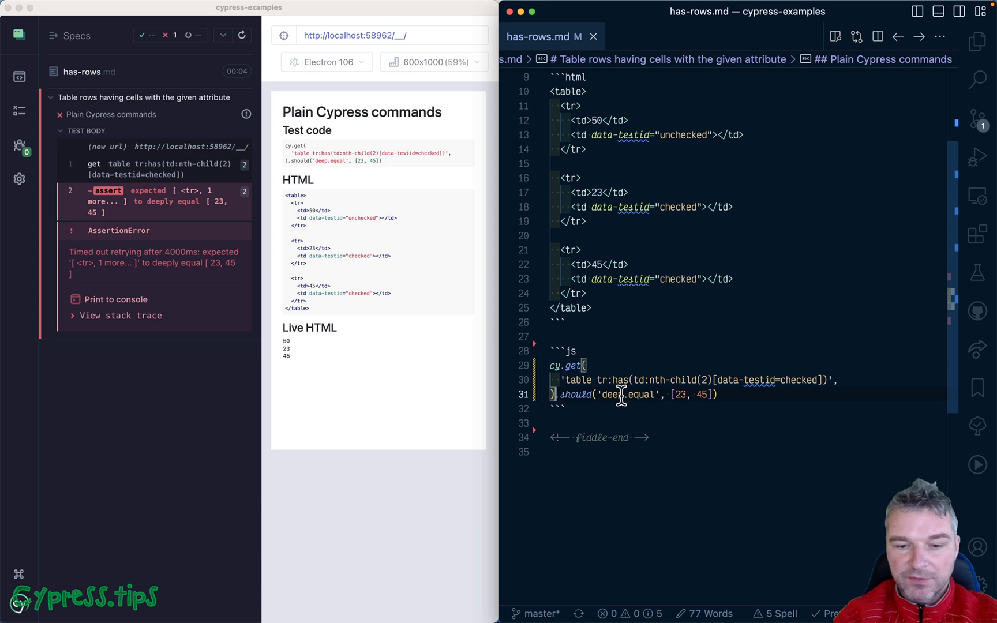
Push the assertion down a line to leave room for a new step before it
left_click(555, 394)
key("Return")
key("Return")
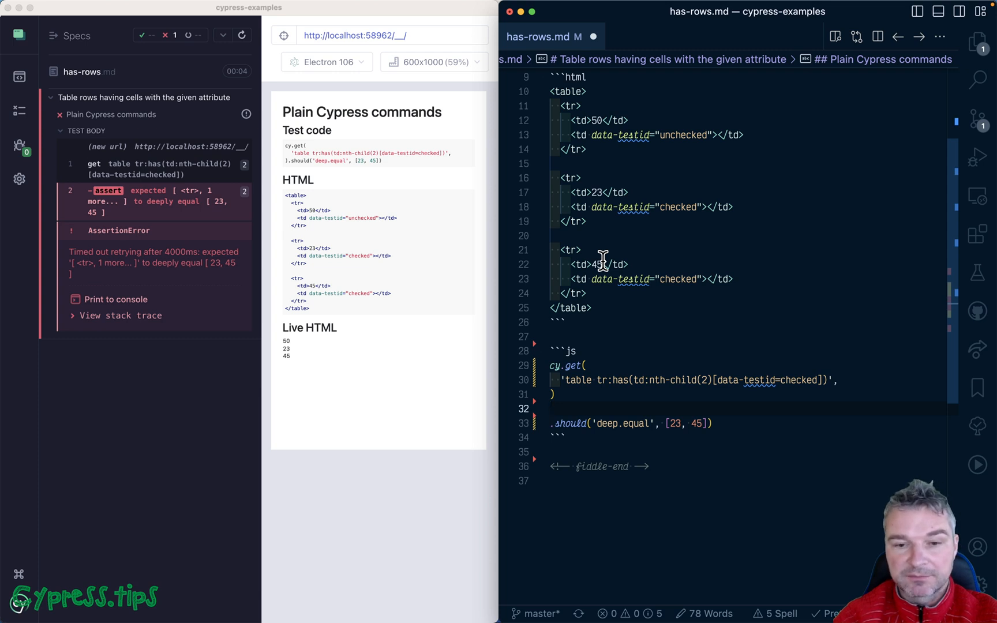
type(".find()")
Set the .find argument to 'td:nth-child(1)' and save so the test reruns
left_click(639, 379)
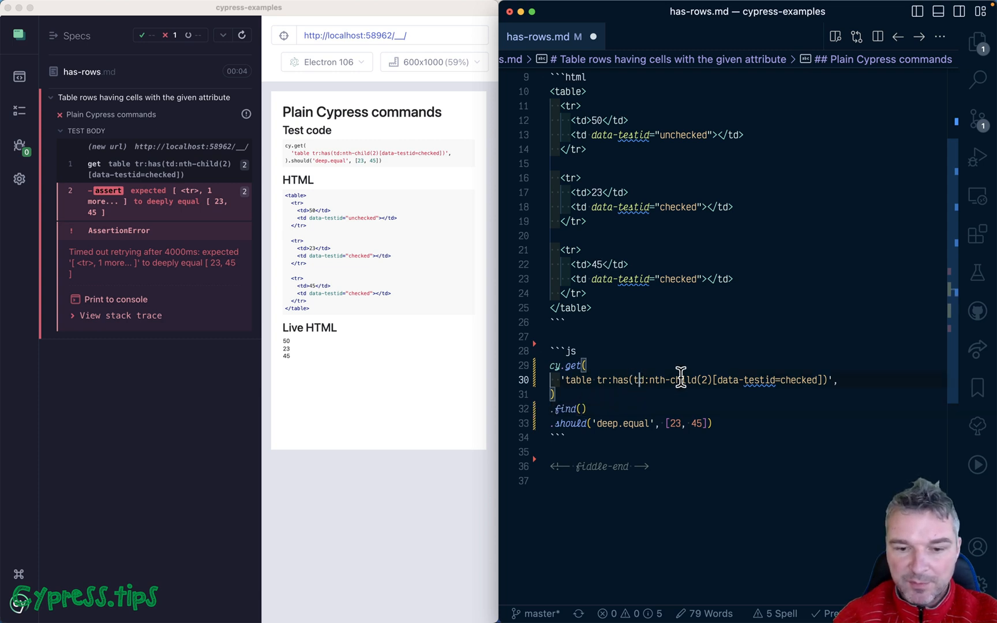
key("shift+Right")
key("shift+Right")
key("shift+Right")
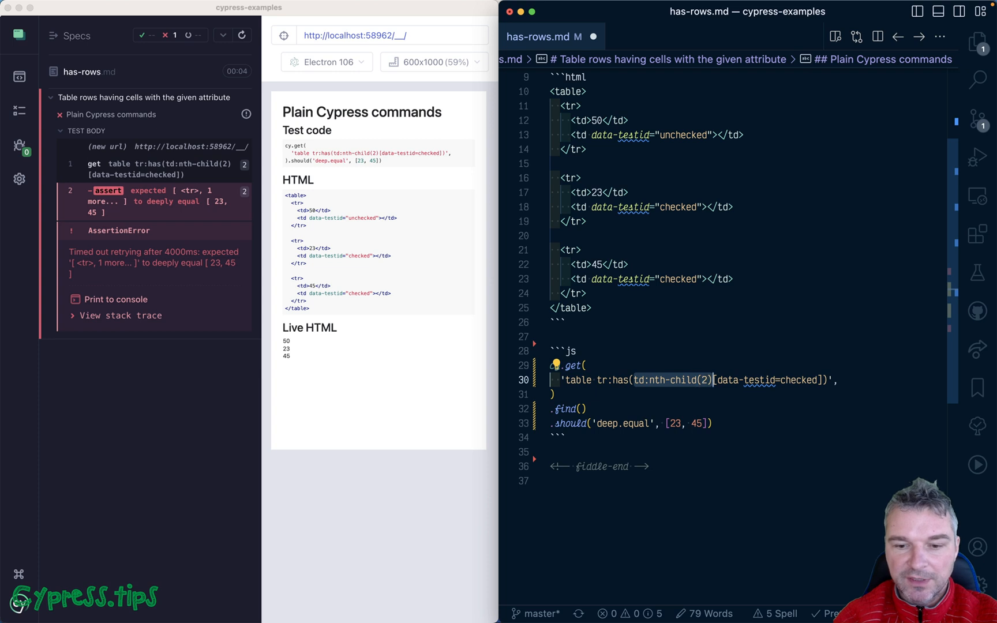
key("ctrl+c")
left_click(583, 408)
type("'td:nth-child(2")
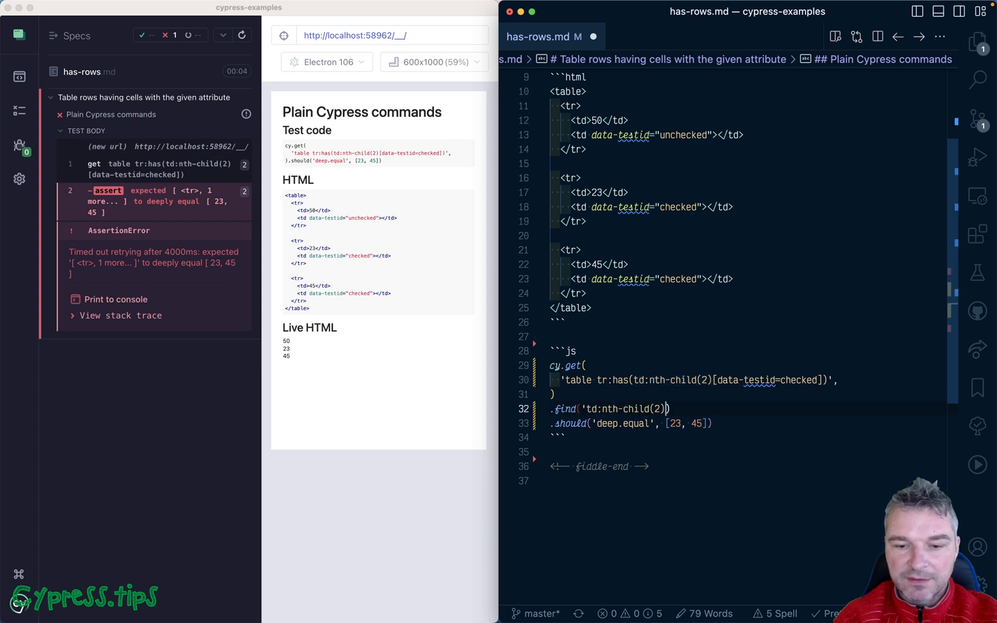
type("'")
key("Left")
key("Left")
key("BackSpace")
type("1")
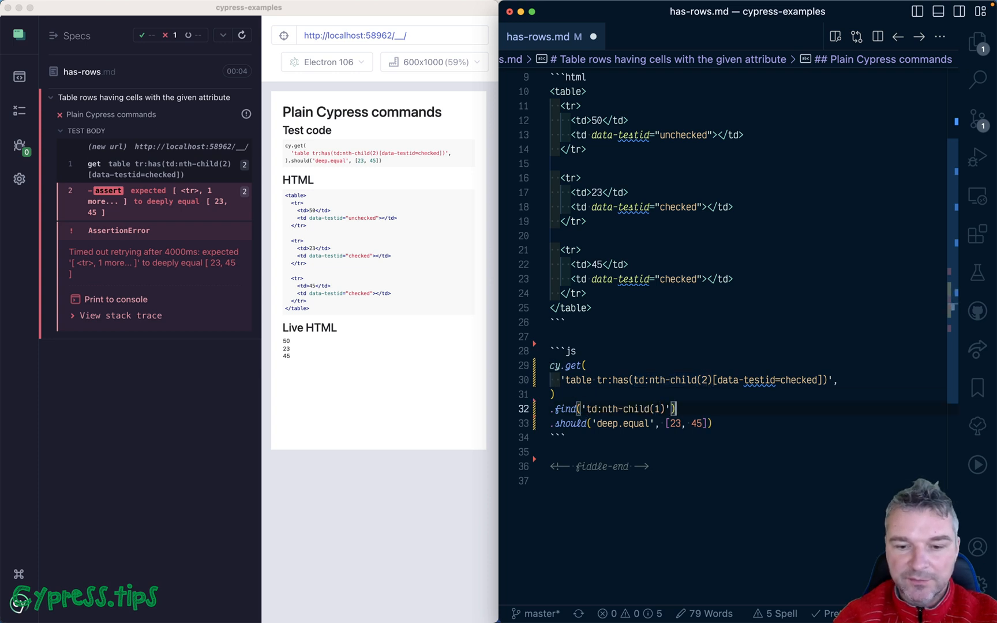
key("super+s")
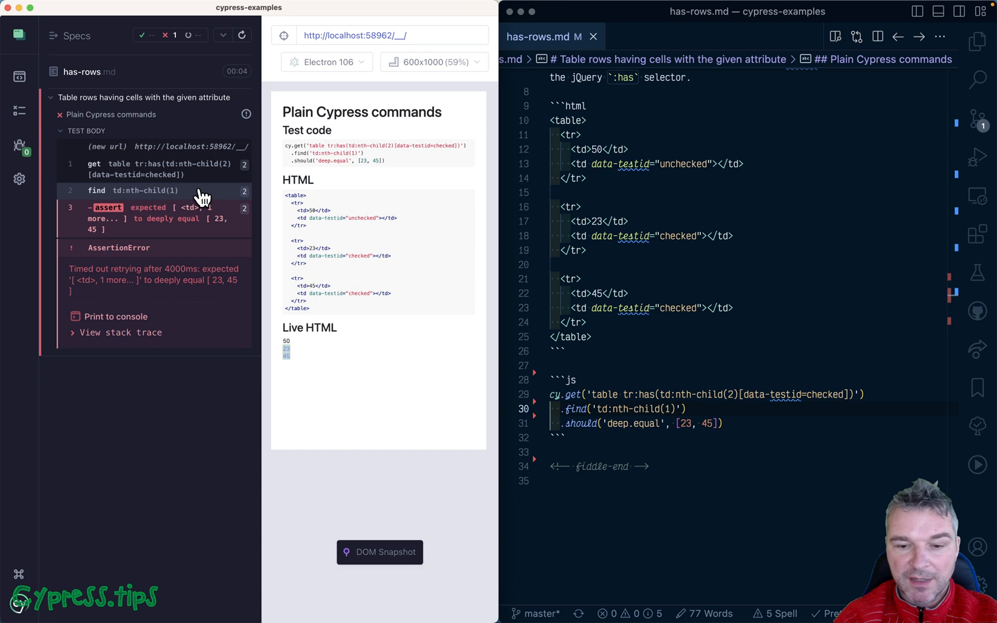
left_click(686, 409)
Add .then(($el) => Cypress._.map($el, 'innerText')) after the find step and save
key("Return")
type(".th")
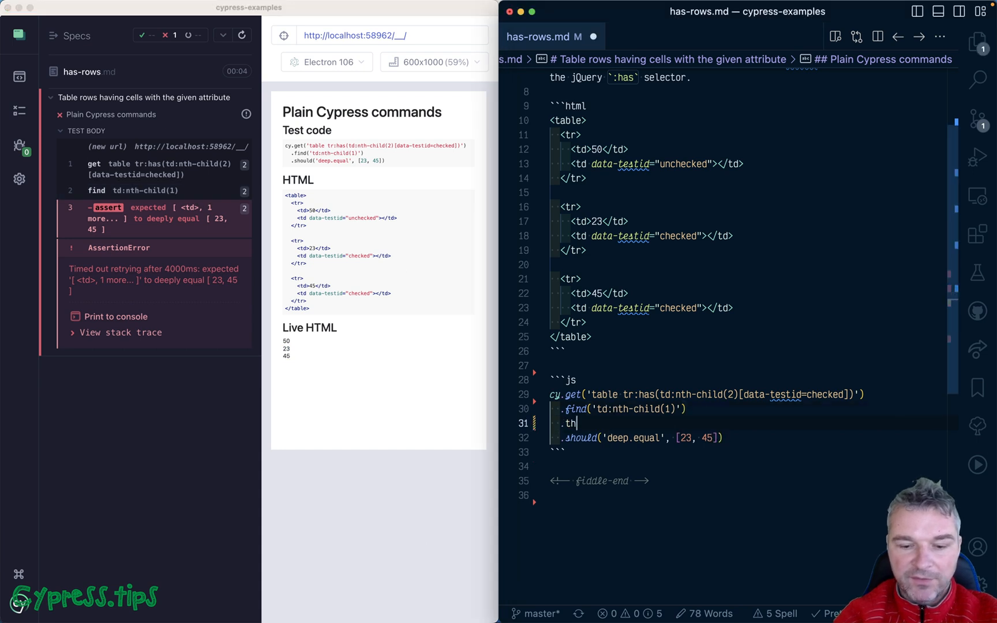
type("en(")
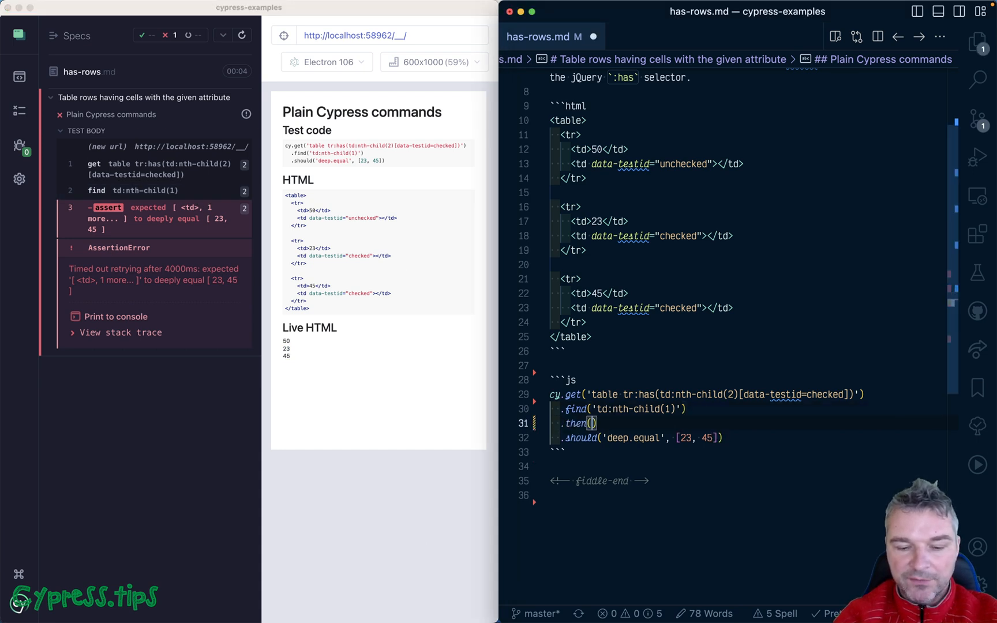
type("$el => ")
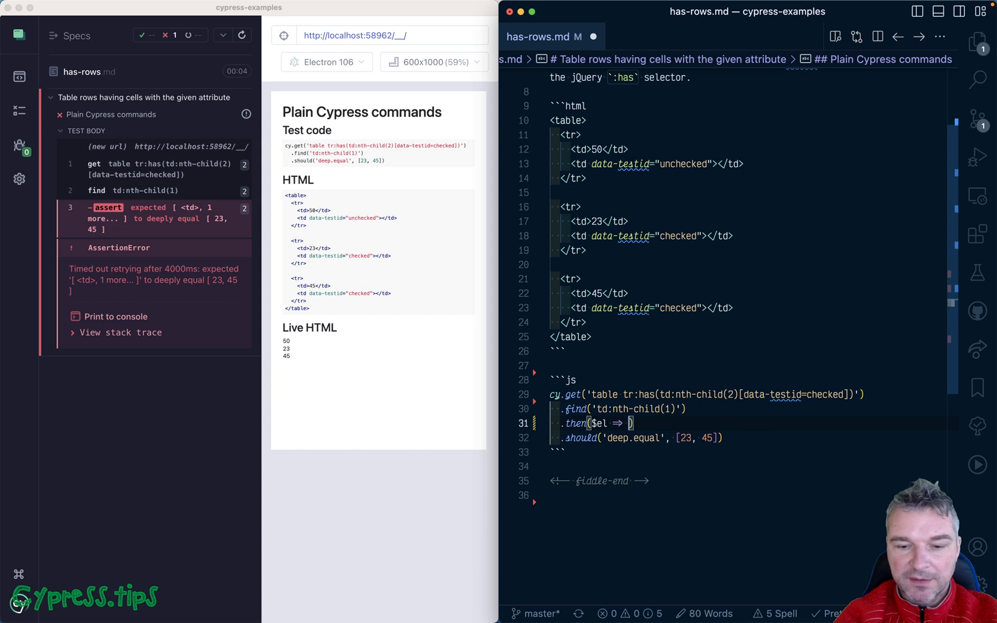
type("Cypress._")
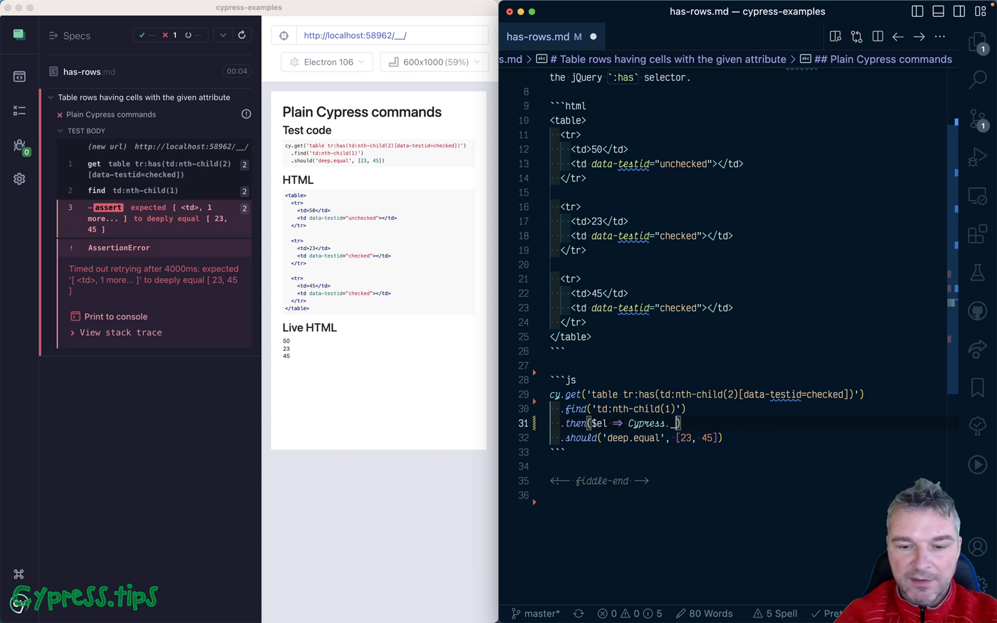
type(".map(#")
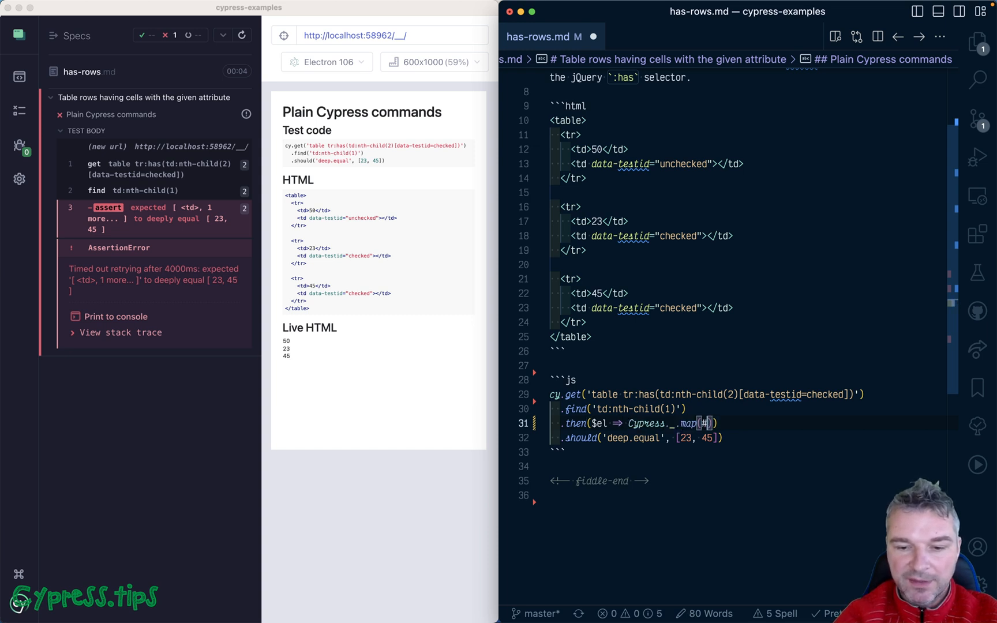
key("BackSpace")
type("$el, 'in")
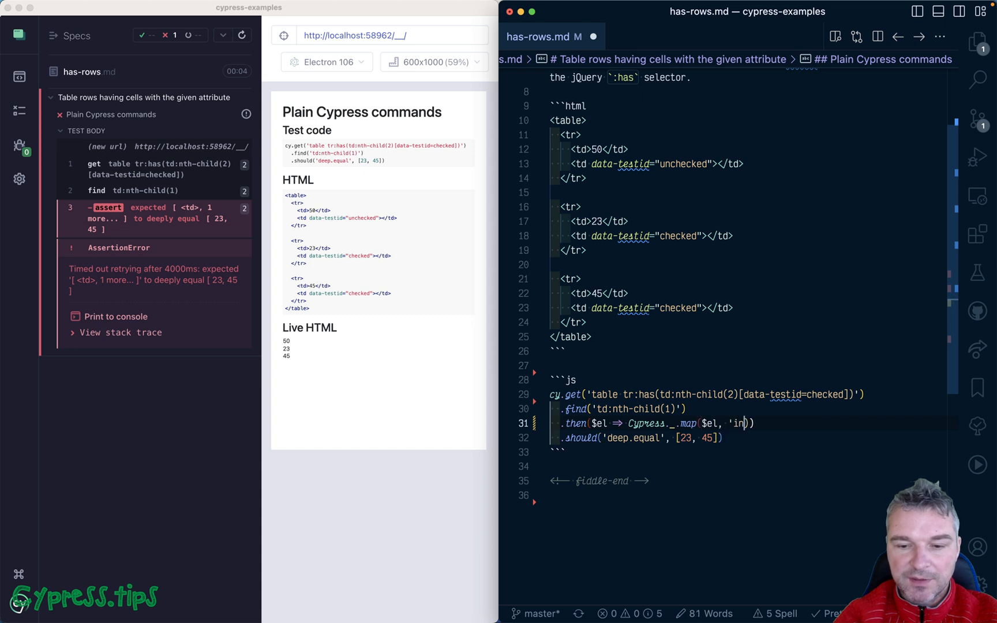
type("nerText")
key("ctrl+s")
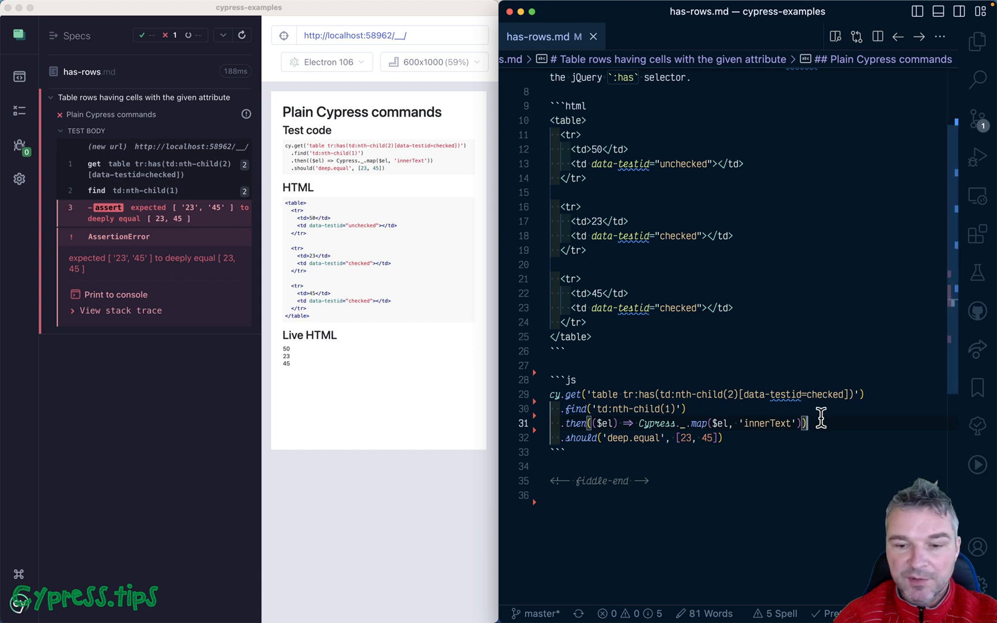
key("Return")
type(".then(")
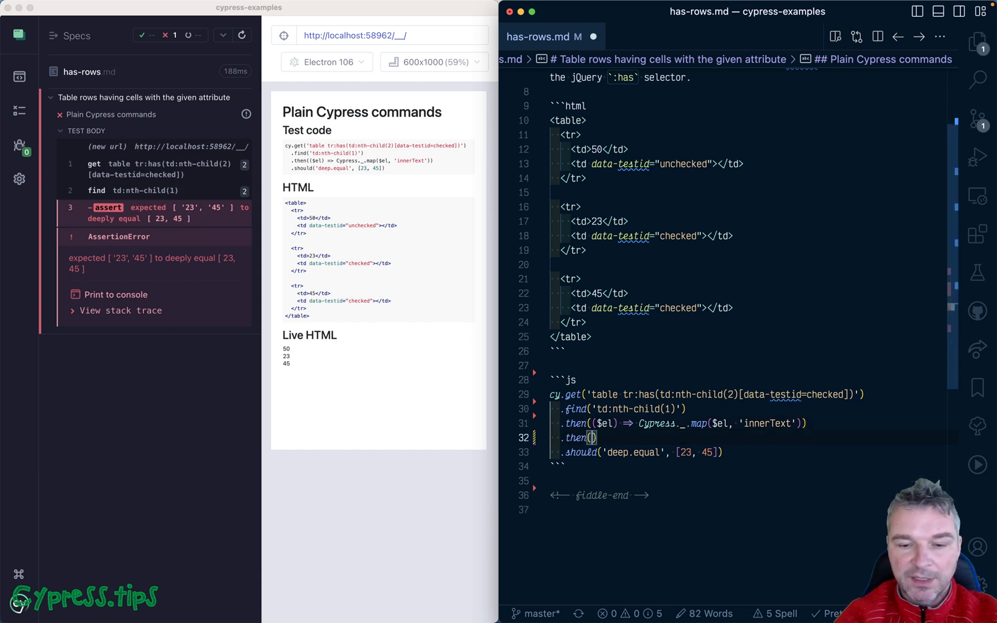
type("list =")
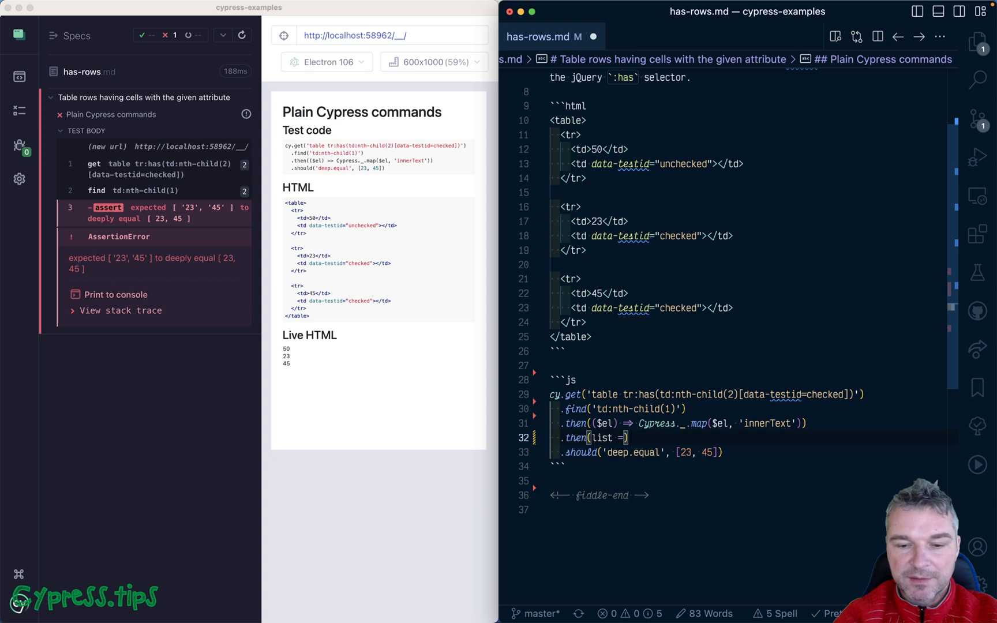
type("> Cypress")
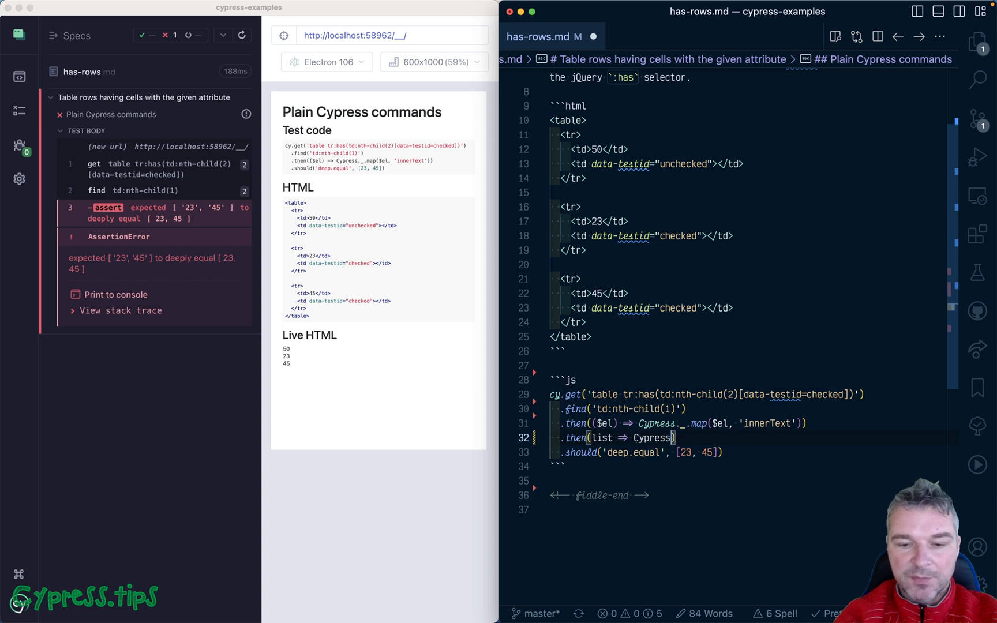
Add .then(list => list.map(Number)) and save so the assertion passes with [23, 45]
key("alt+shift+Left")
key("BackSpace")
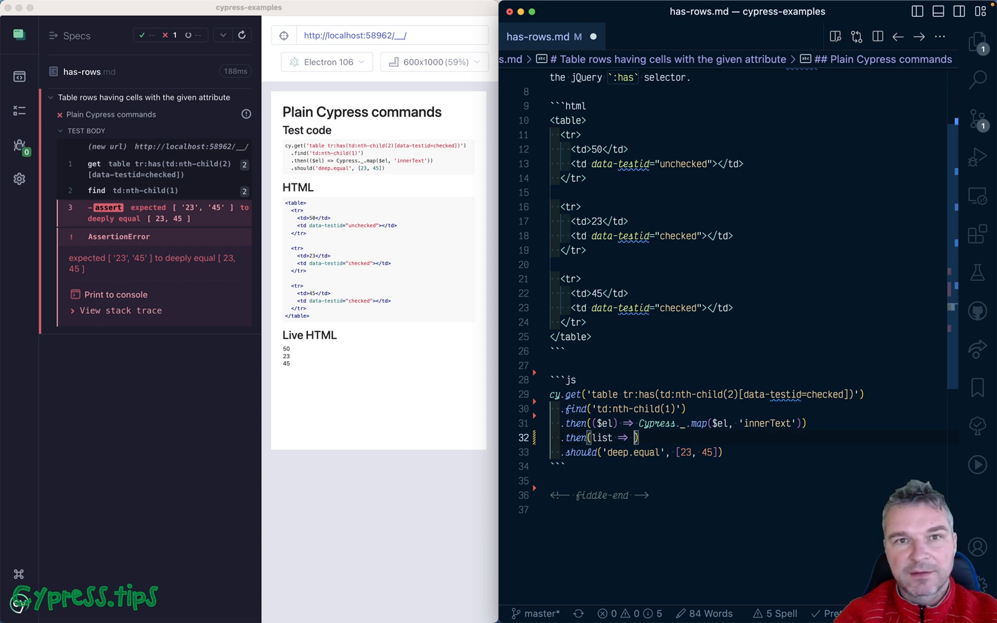
type("list.map(")
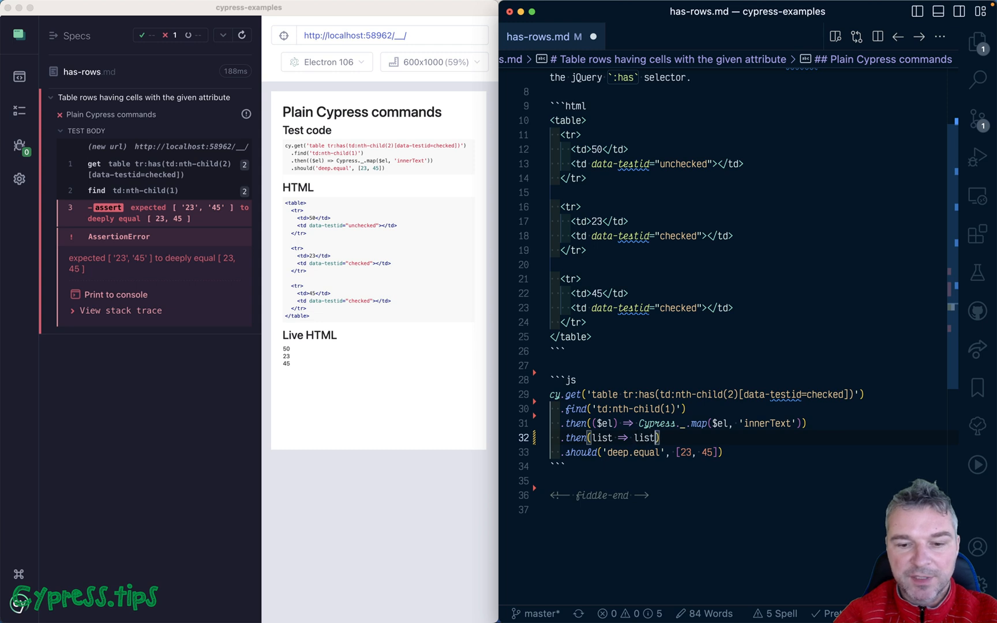
type("Number")
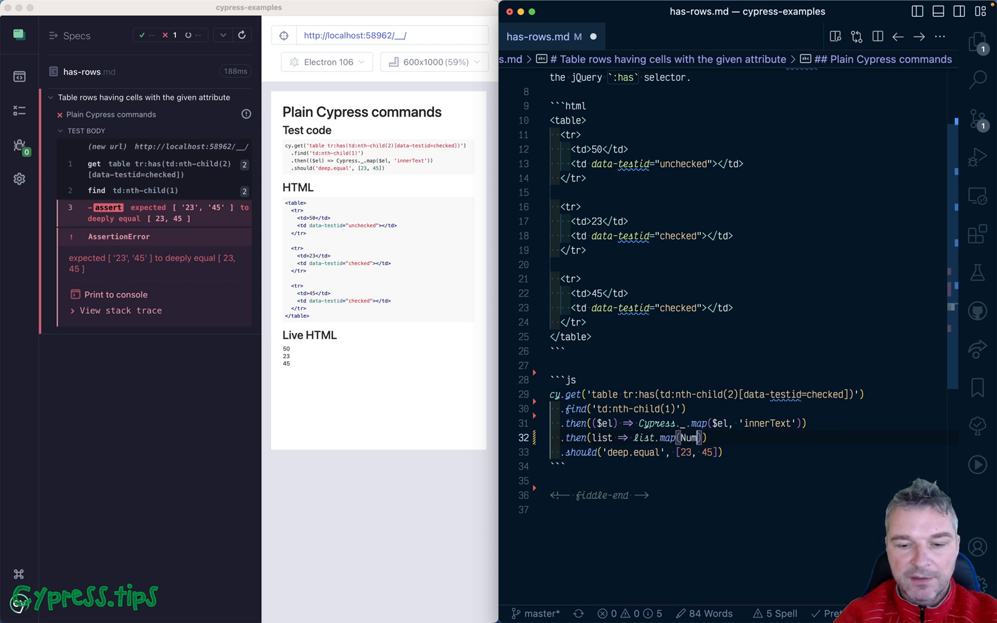
key("ctrl+s")
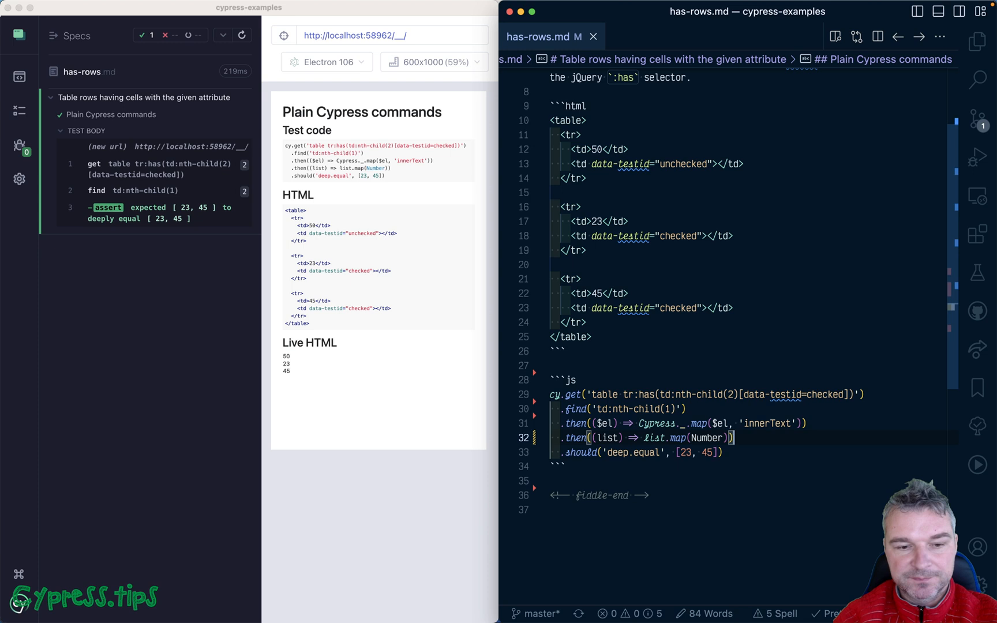
scroll(829, 381, "down", 1)
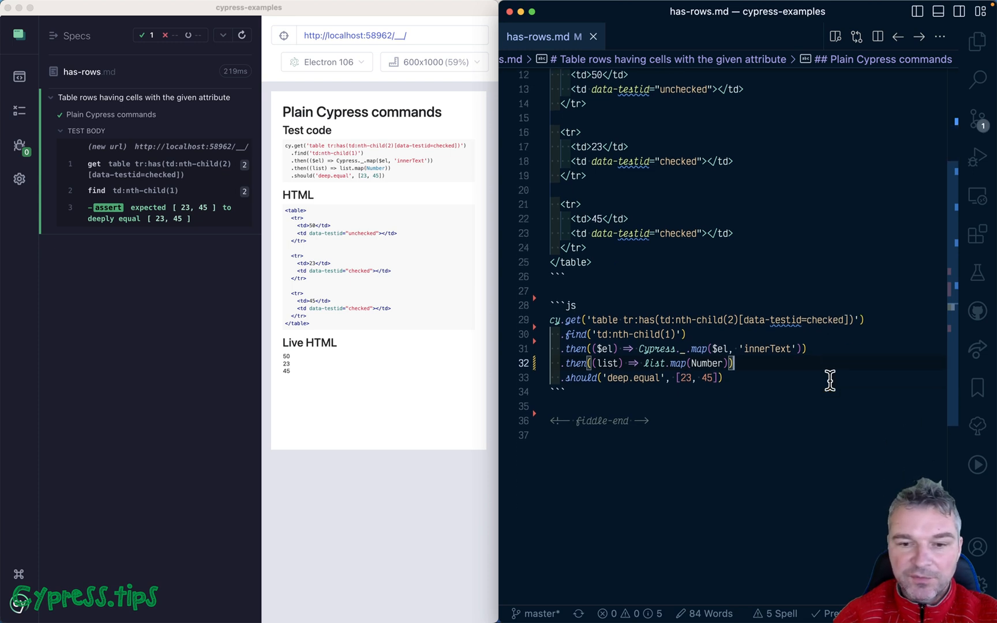
scroll(806, 268, "up", 1)
scroll(805, 268, "down", 1)
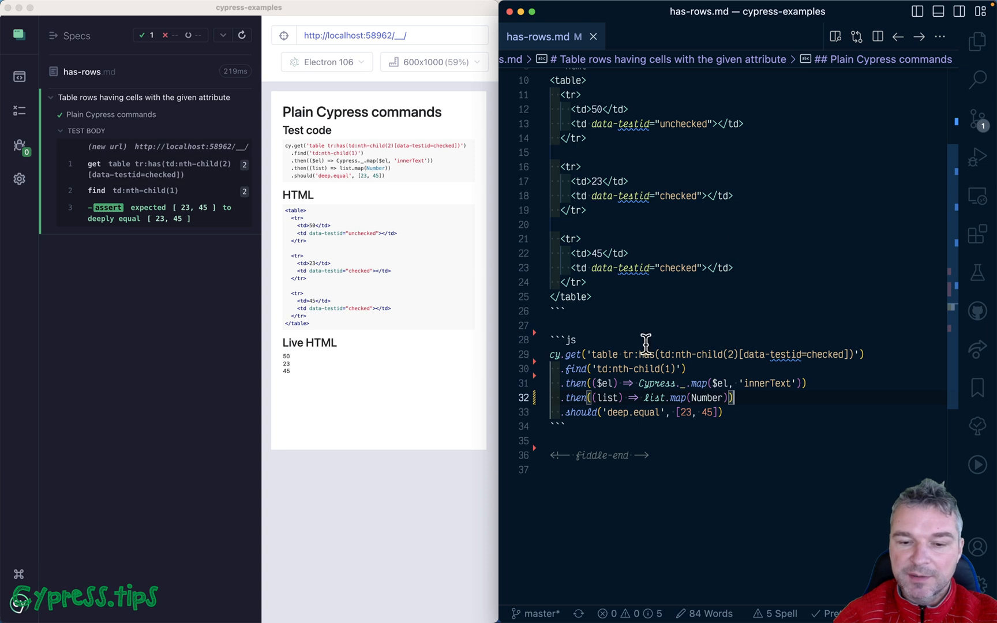
Select and review the finished query chain from cy.get through the should assertion
key("Up")
key("Up")
key("Up")
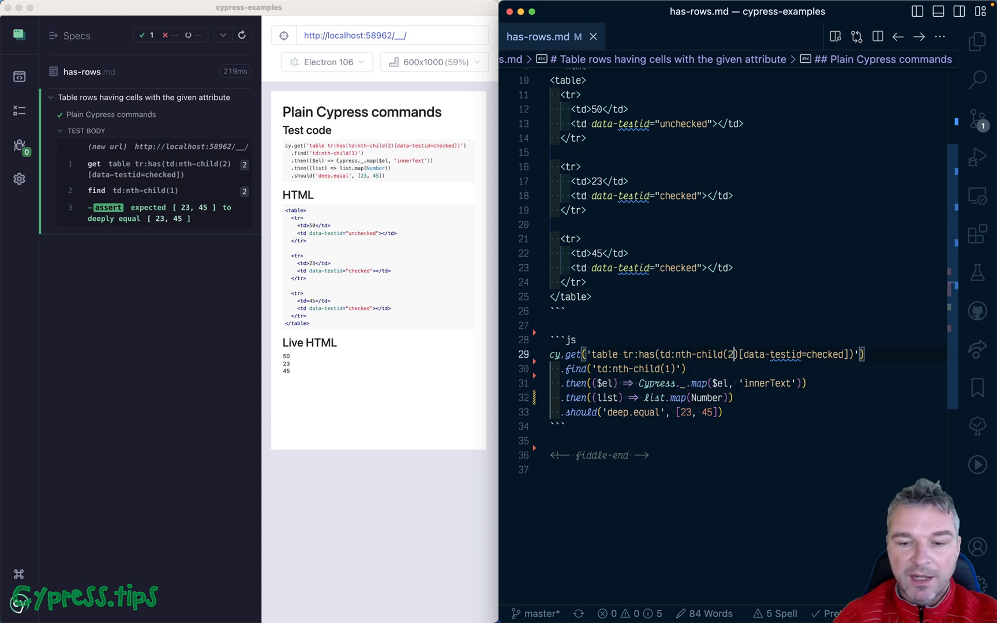
key("Home")
key("shift+Down")
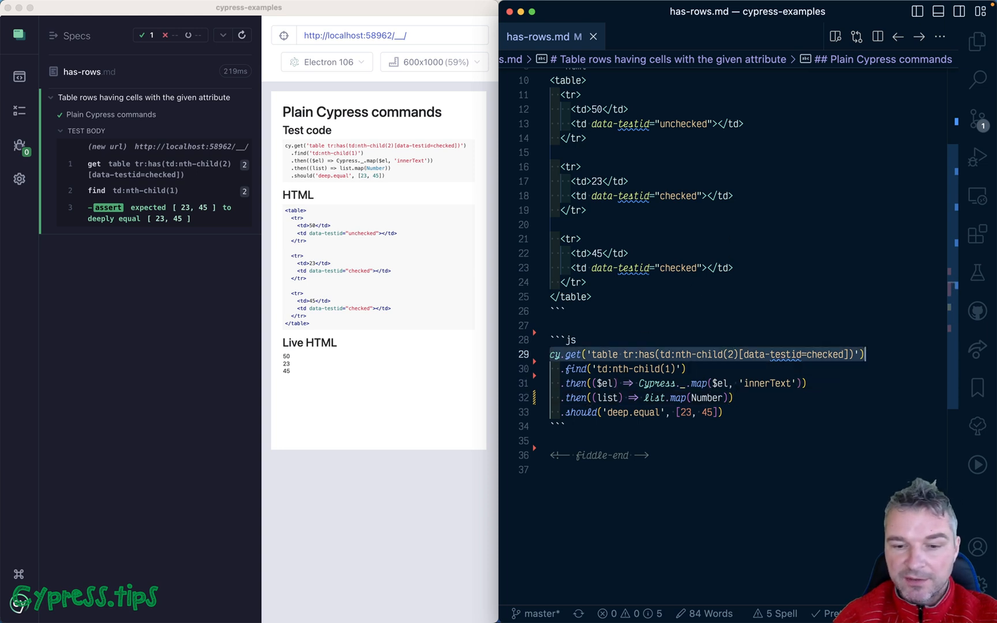
key("shift+Down")
key("shift+Down")
key("shift+End")
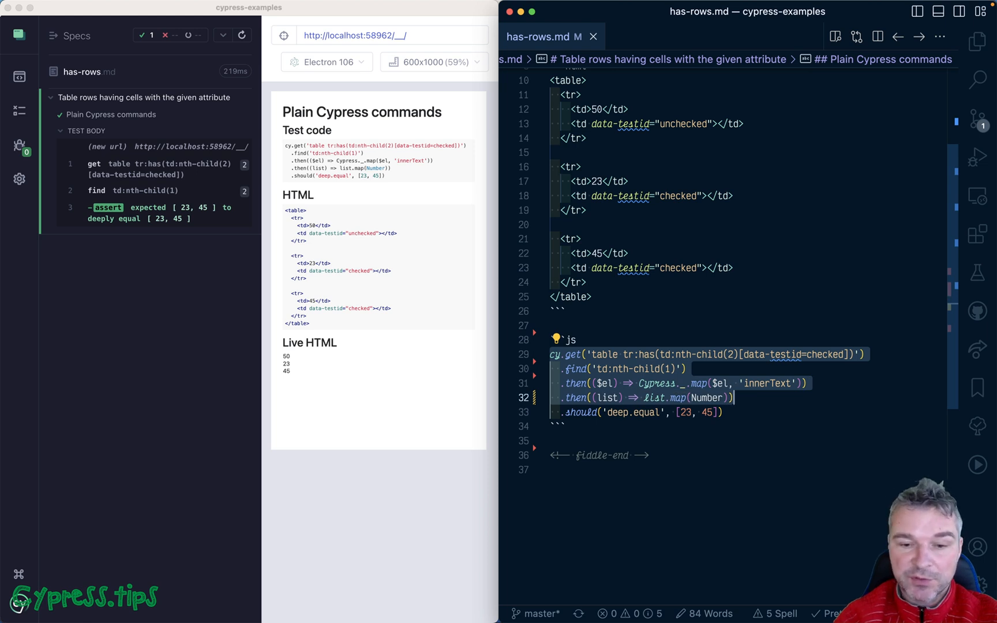
left_click(677, 406)
double_click(582, 383)
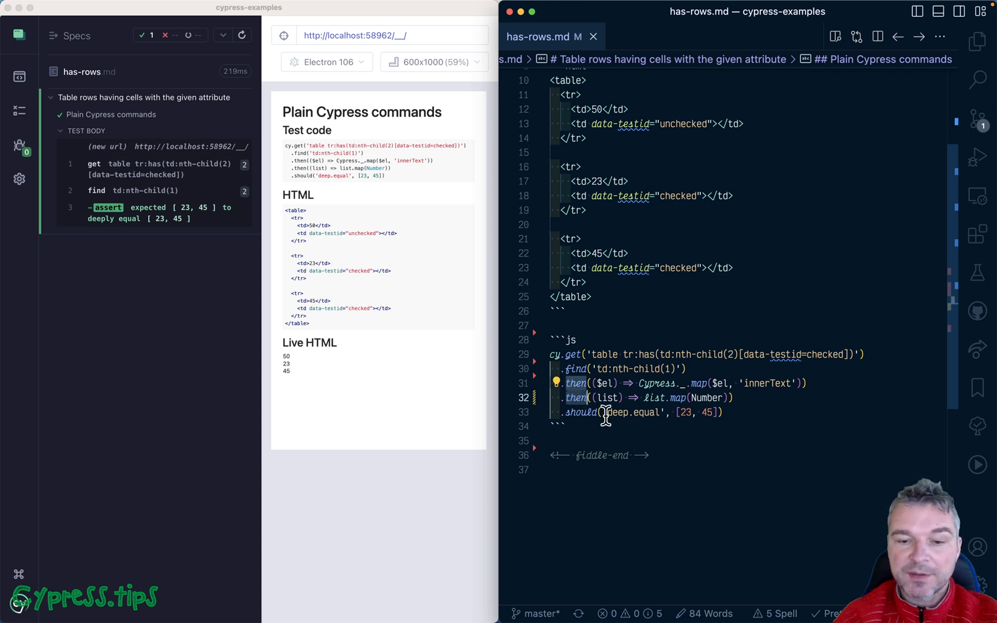
left_click_drag(730, 413, 561, 413)
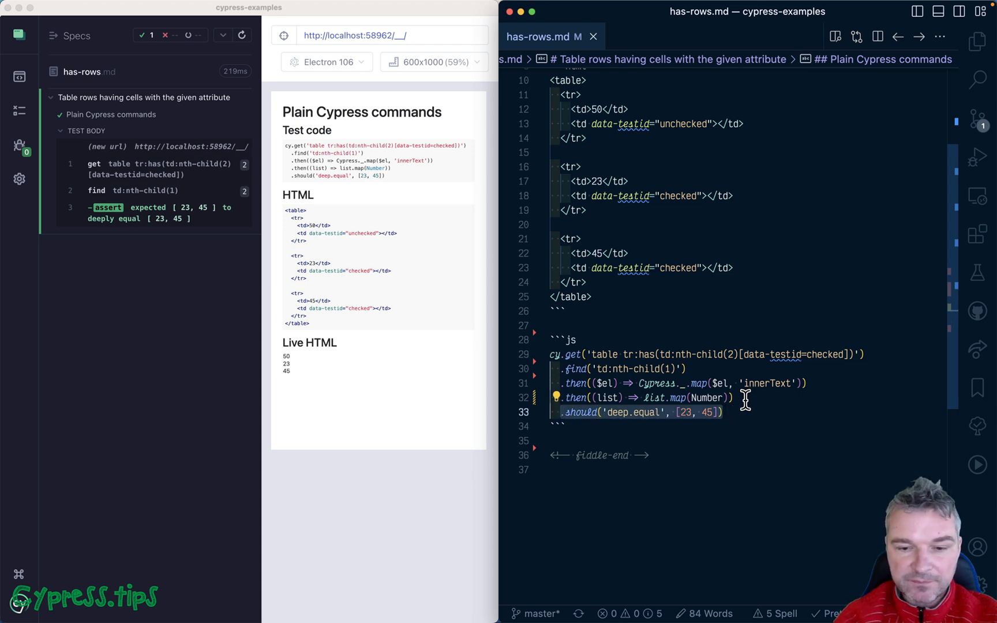
left_click(736, 398)
scroll(746, 400, "down", 4)
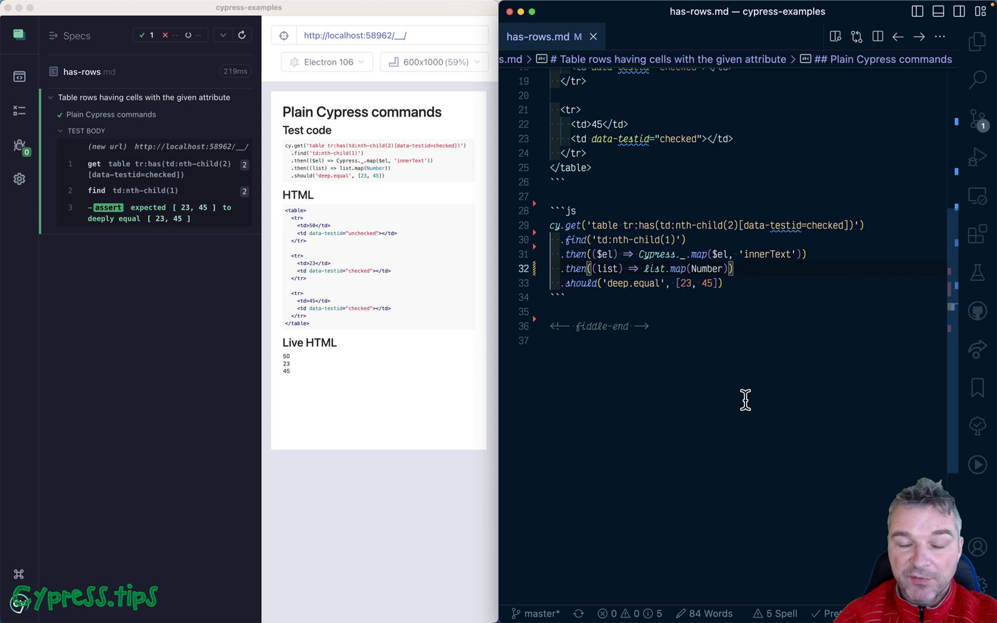
scroll(746, 399, "up", 3)
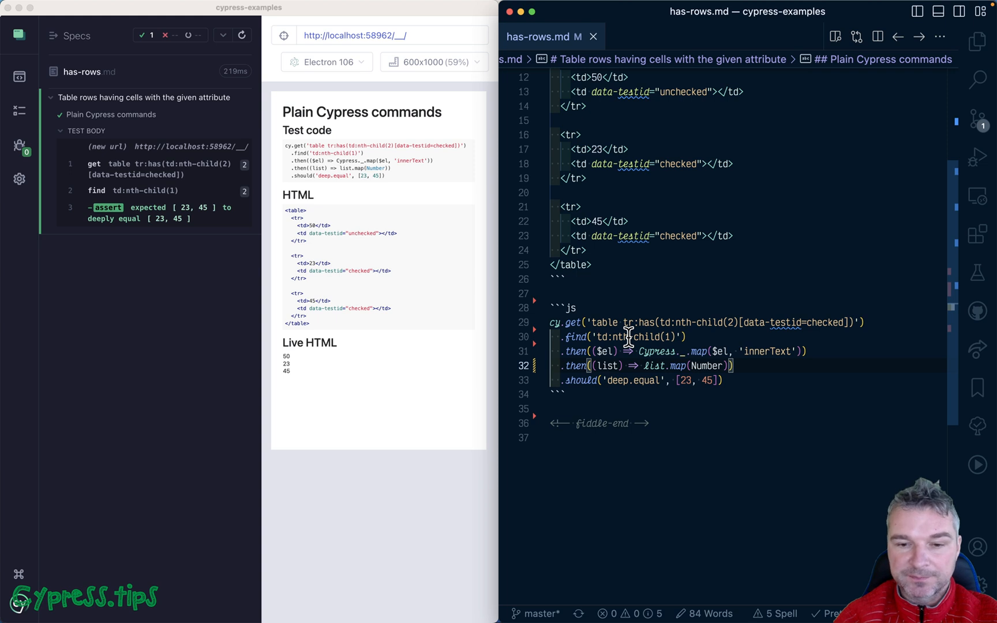
Delete the data-testid="checked" attribute from the 23 and 45 cells using multi-cursor and save
left_click(680, 163)
left_click(626, 163)
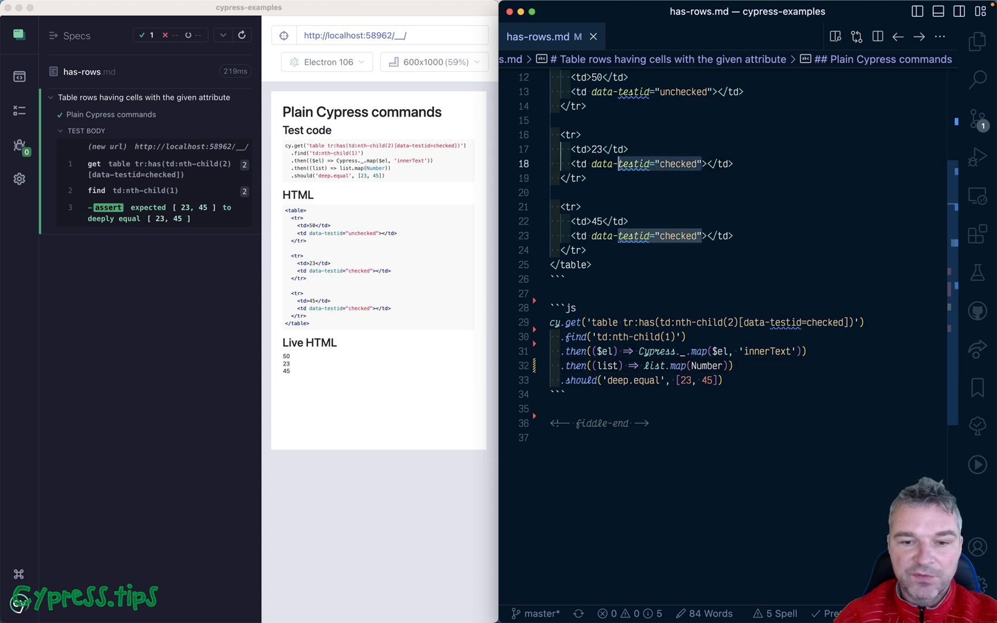
key("ctrl+d")
key("ctrl+shift+Left")
key("BackSpace")
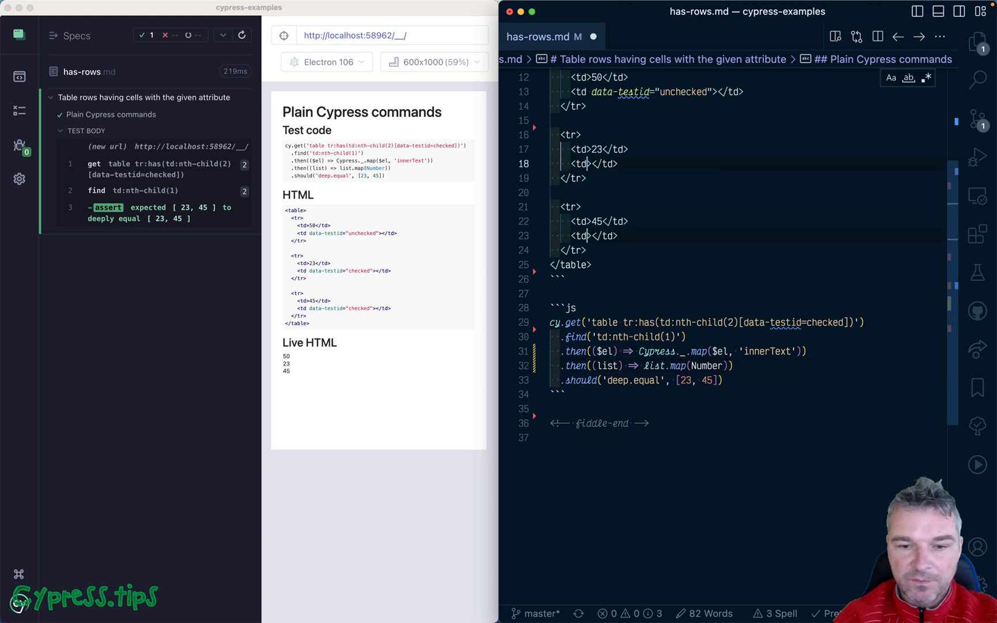
left_click(724, 209)
key("super+s")
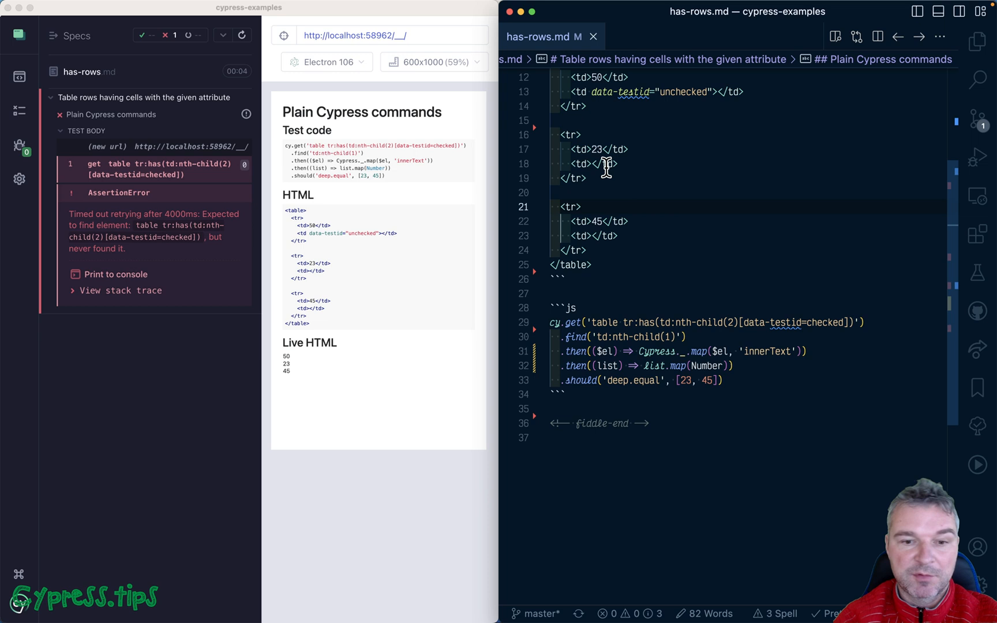
Add an empty line after the closing </table> tag for the script block
left_click(602, 267)
key("Return")
Paste the setTimeout script setting checked after one and two seconds, review both querySelector lines, and save
type("<script>   // the application updates the cells after a delay   setTimeout(() => {     document       .querySelector('table tr:nth-child(2) td:nth-child(2)')       .setAttribute('data-testid', 'checked')   }, 1000)   setTimeout(() => {     document       .querySelector('table tr:nth-child(3) td:nth-child(2)')       .setAttribute('data-testid', 'checked')   }, 2000) </script>")
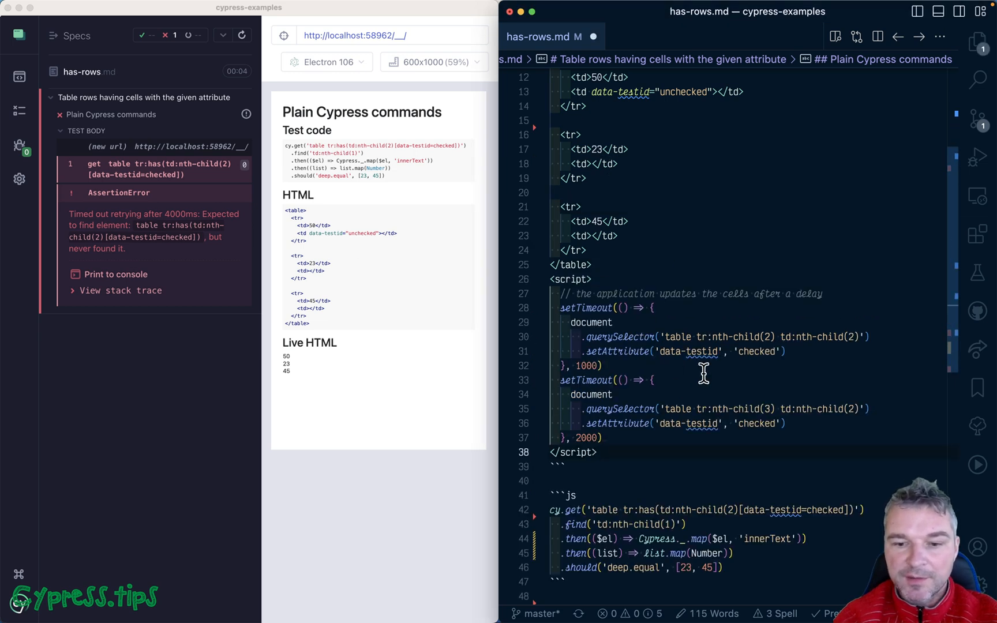
scroll(691, 357, "down", 3)
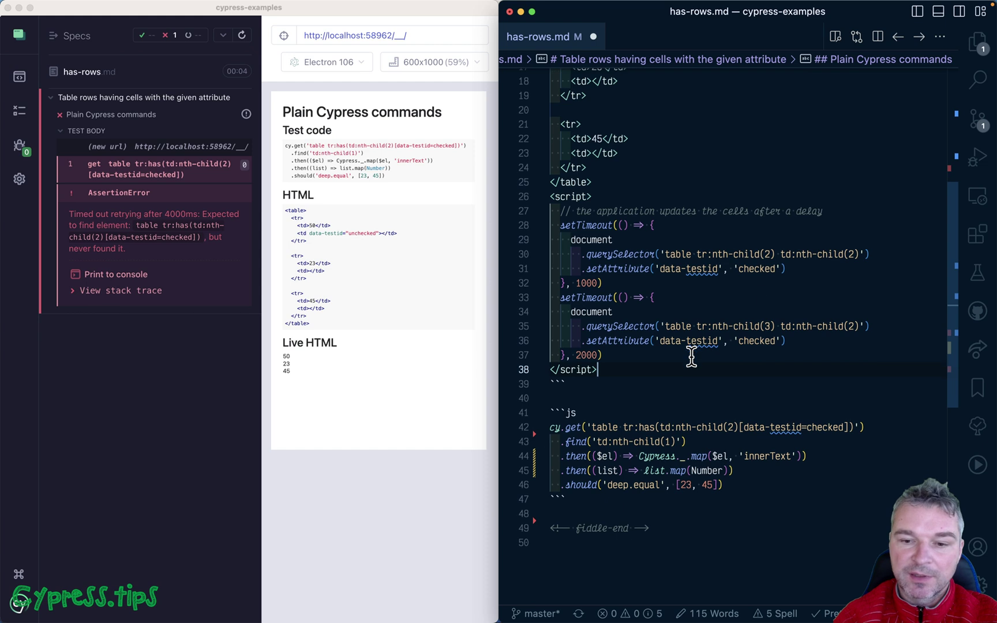
left_click(881, 256)
key("shift+Home")
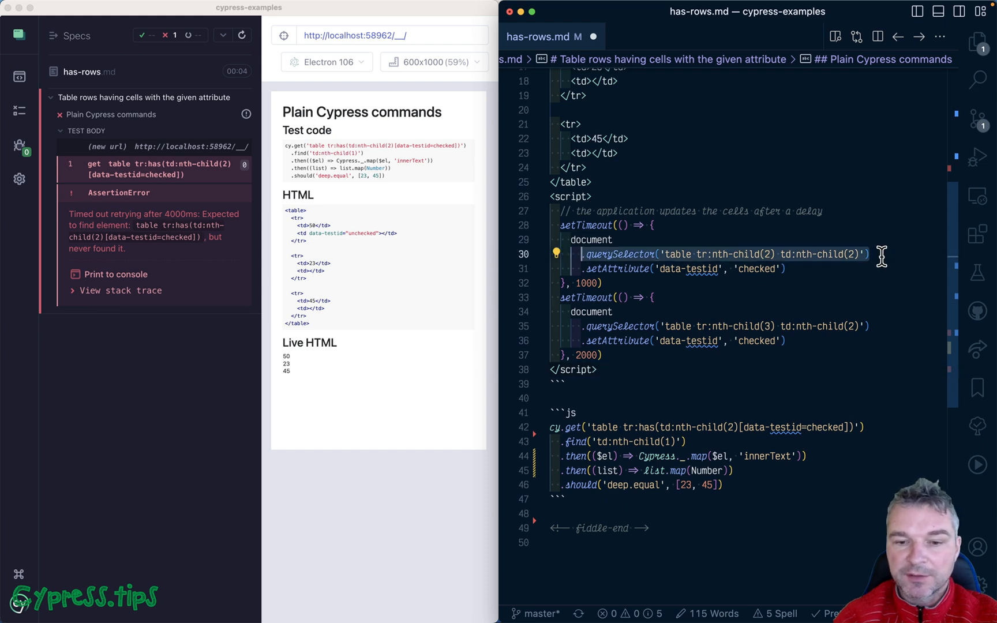
scroll(881, 256, "down", 3)
left_click(881, 255)
key("shift+Home")
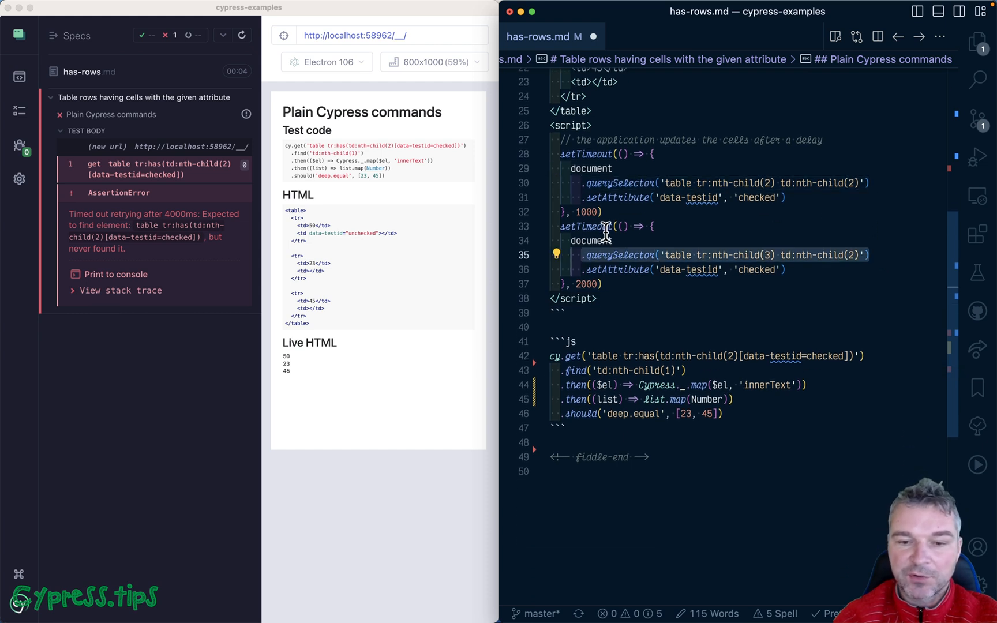
left_click(604, 283)
key("super+s")
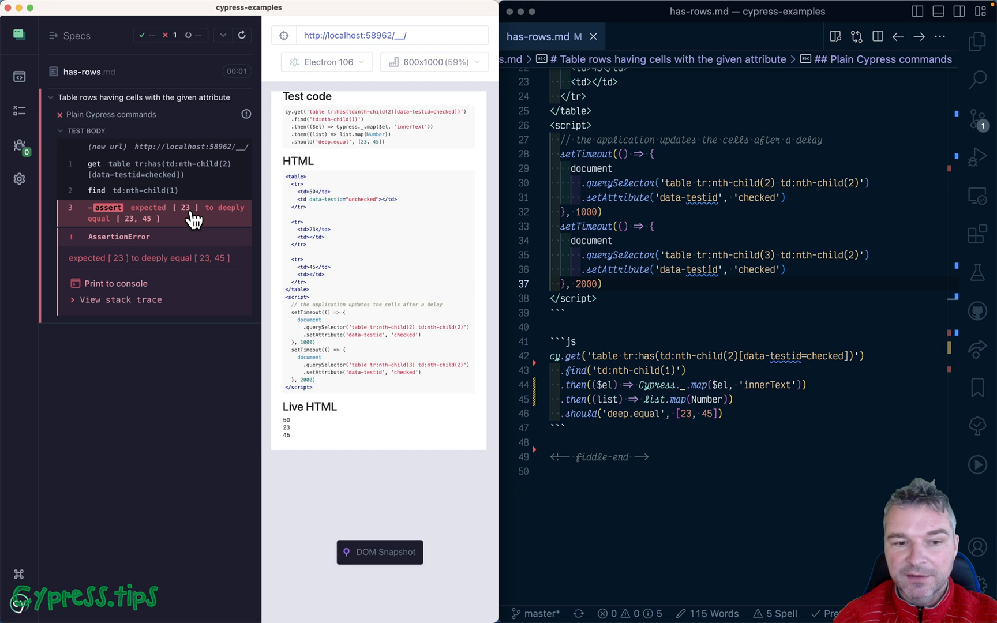
left_click(676, 323)
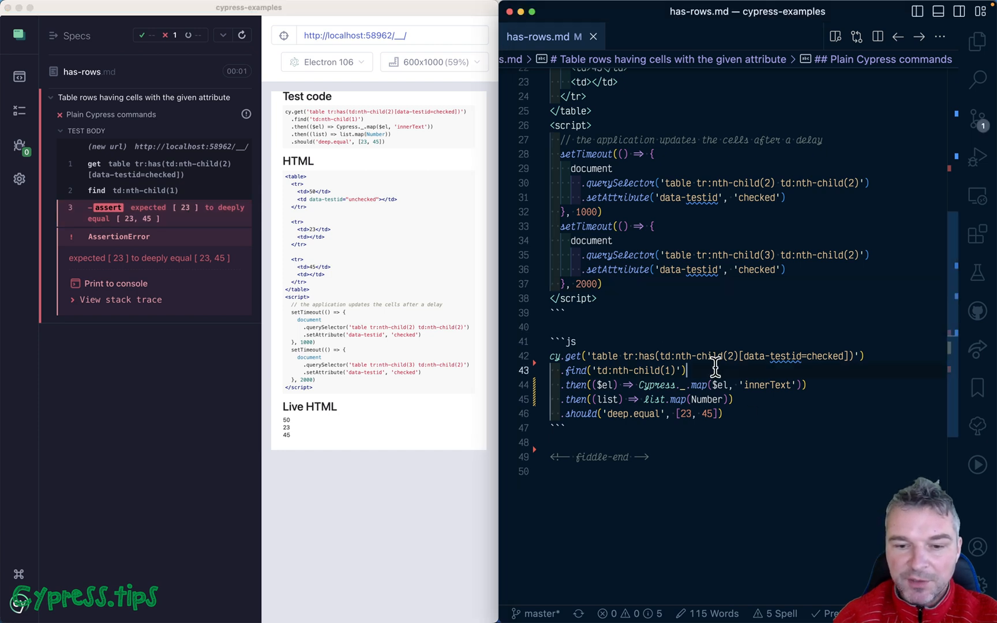
triple_click(582, 356)
key("shift+Down")
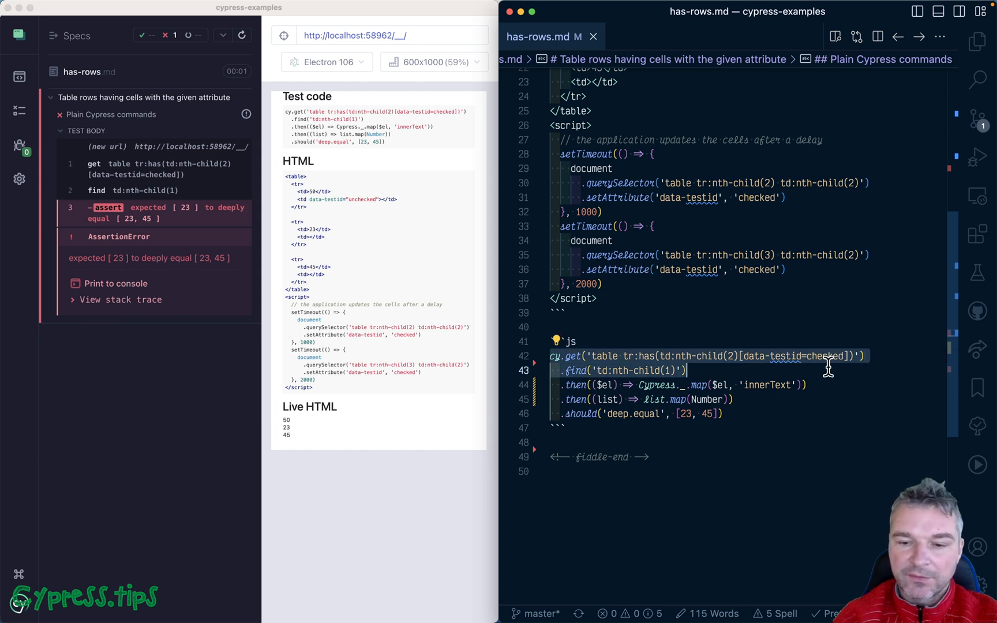
triple_click(868, 360)
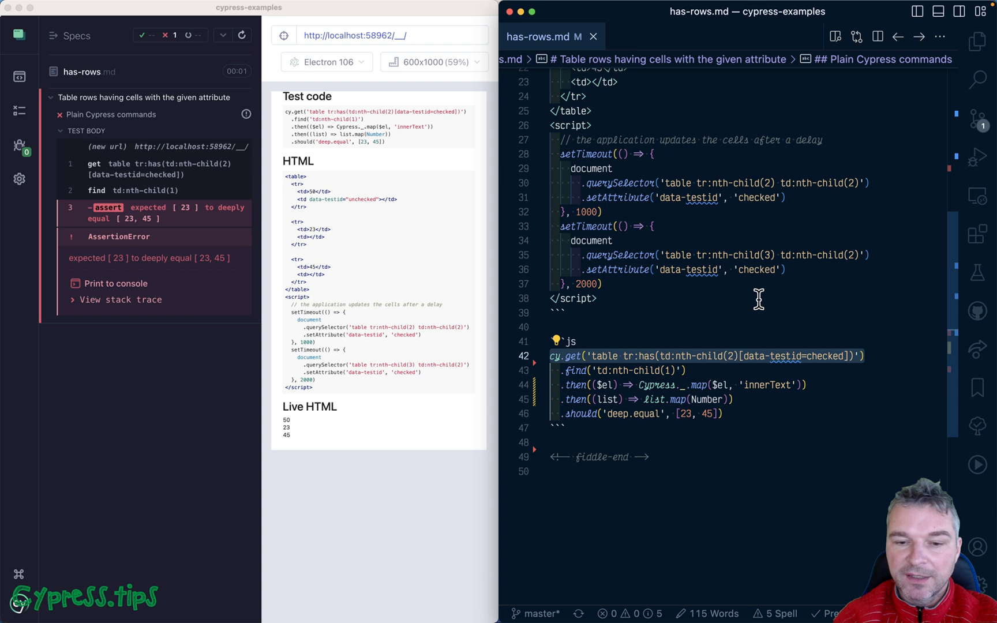
left_click_drag(604, 284, 557, 227)
left_click(660, 325)
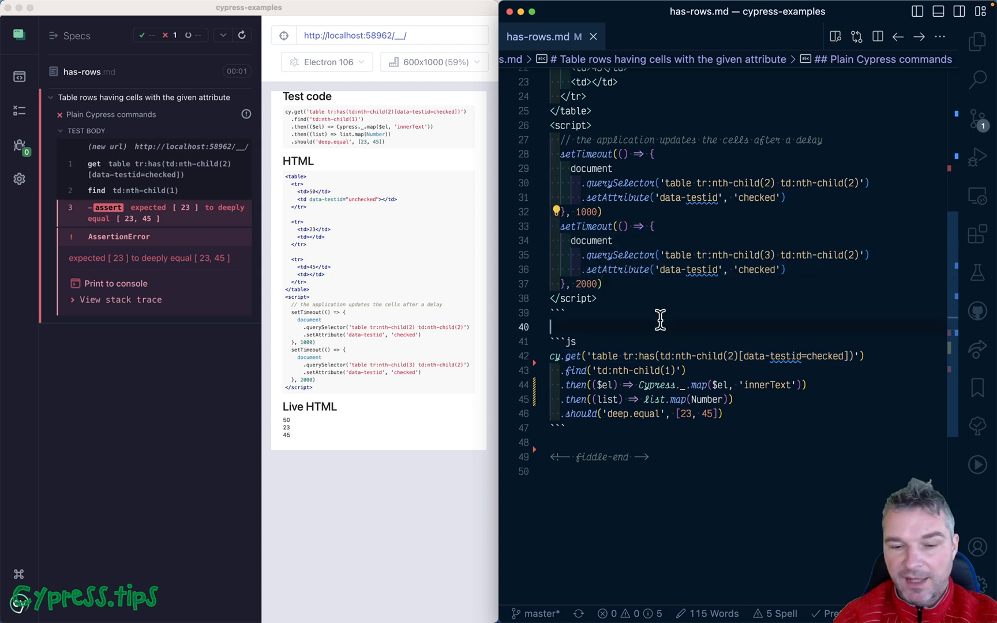
scroll(660, 319, "down", 2)
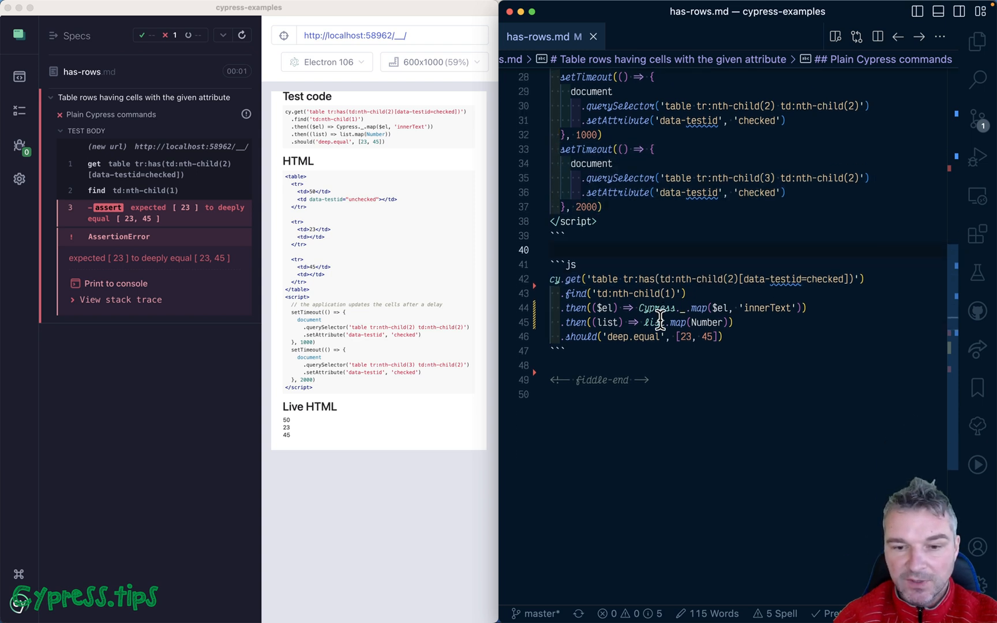
left_click(715, 296)
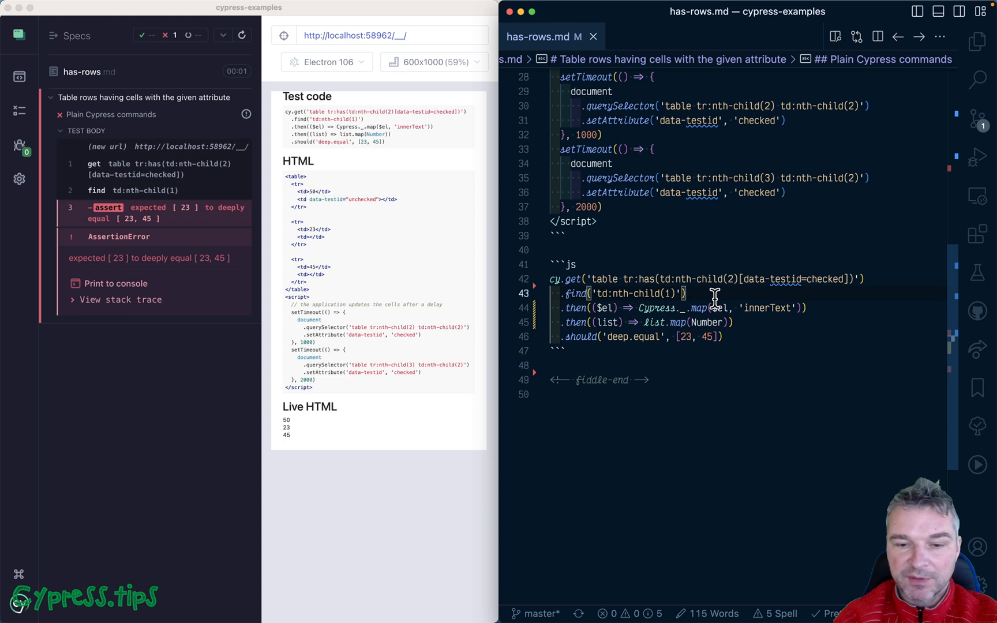
key("Up")
key("shift+Home")
key("Down")
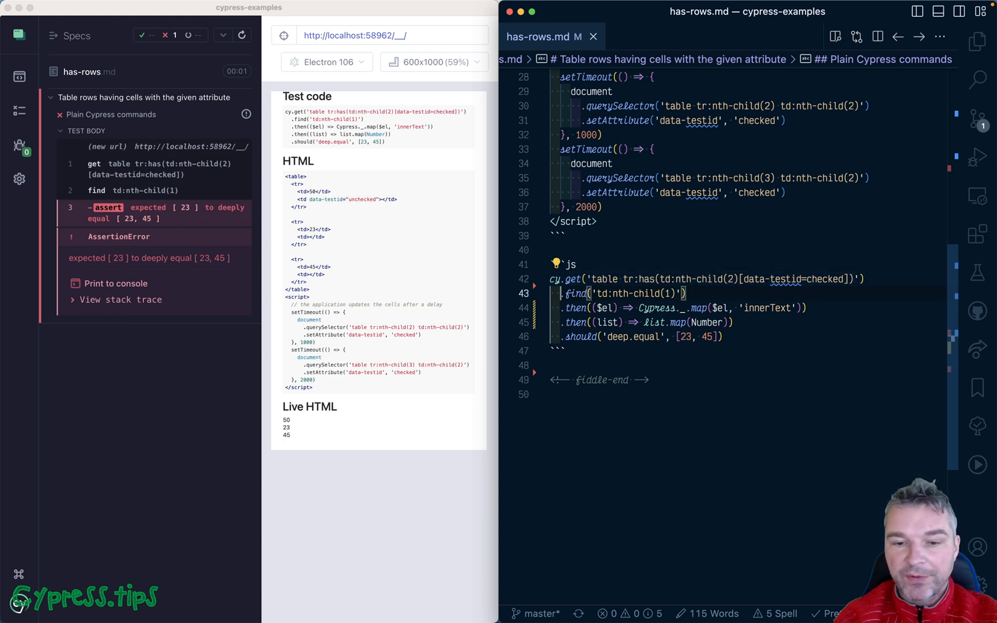
key("shift+Home")
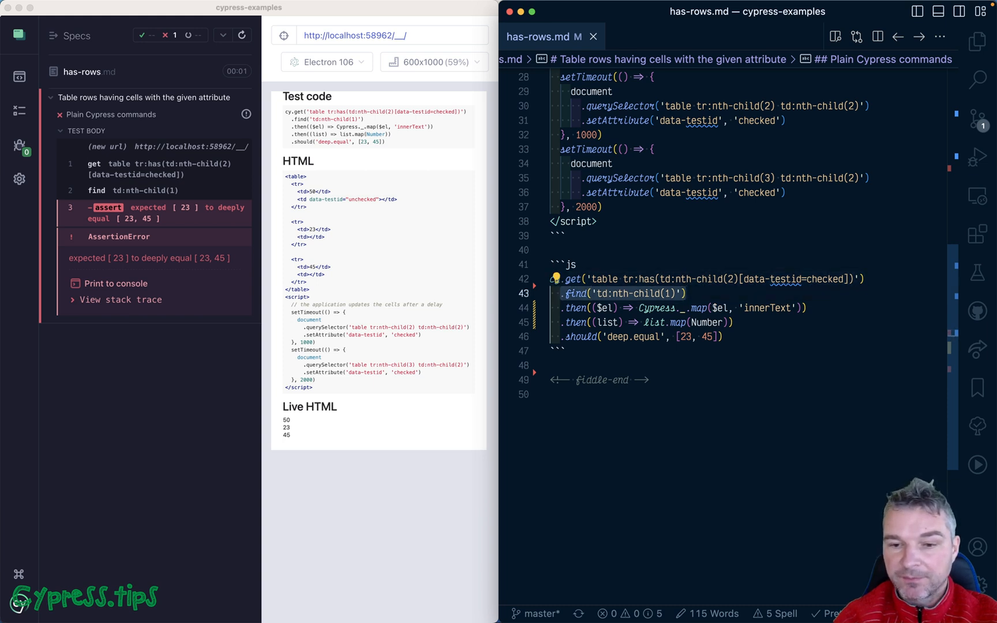
key("End")
key("Left")
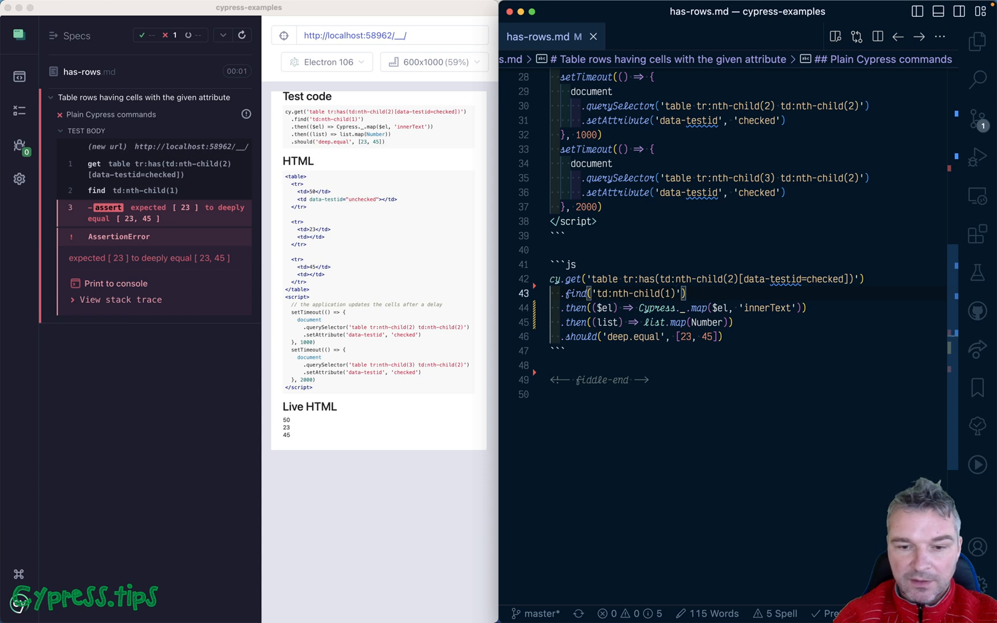
key("Home")
key("Down")
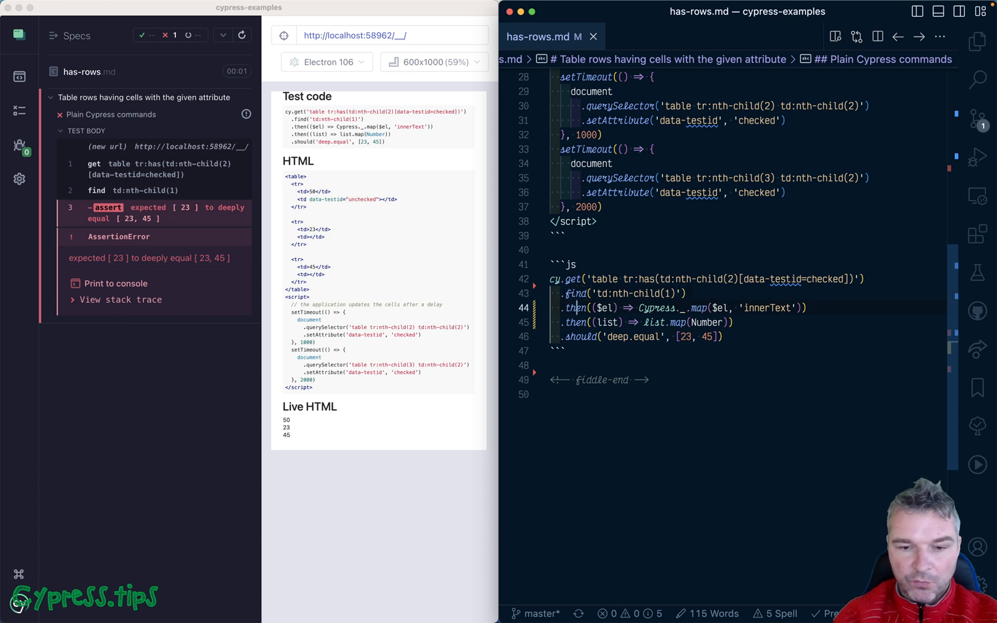
key("shift+End")
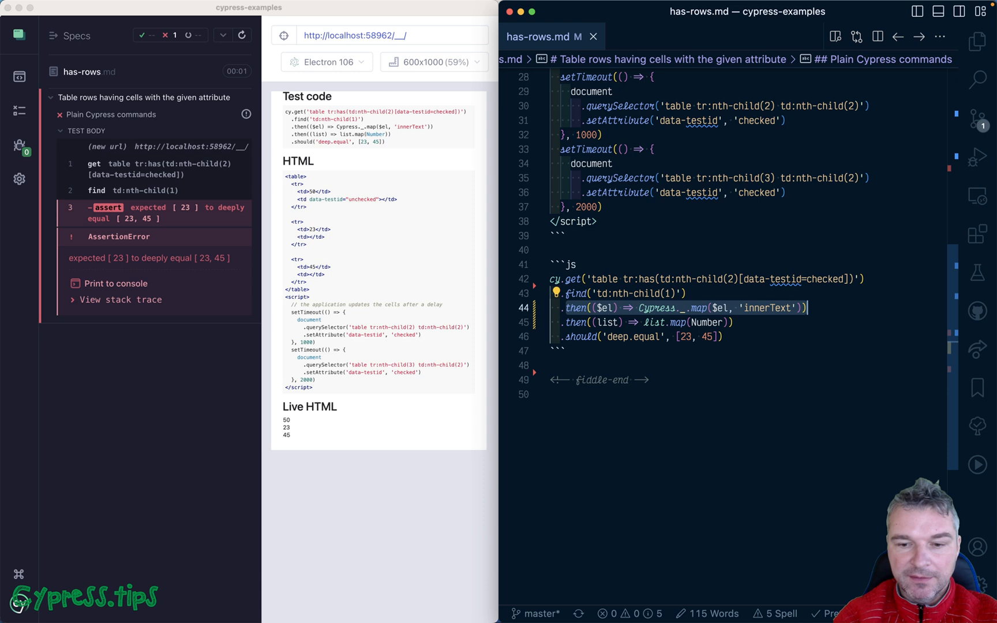
Rewrite lines 44-45 as .map('innerText') and .map(Number) and save to rerun the spec
key("BackSpace")
type("map()")
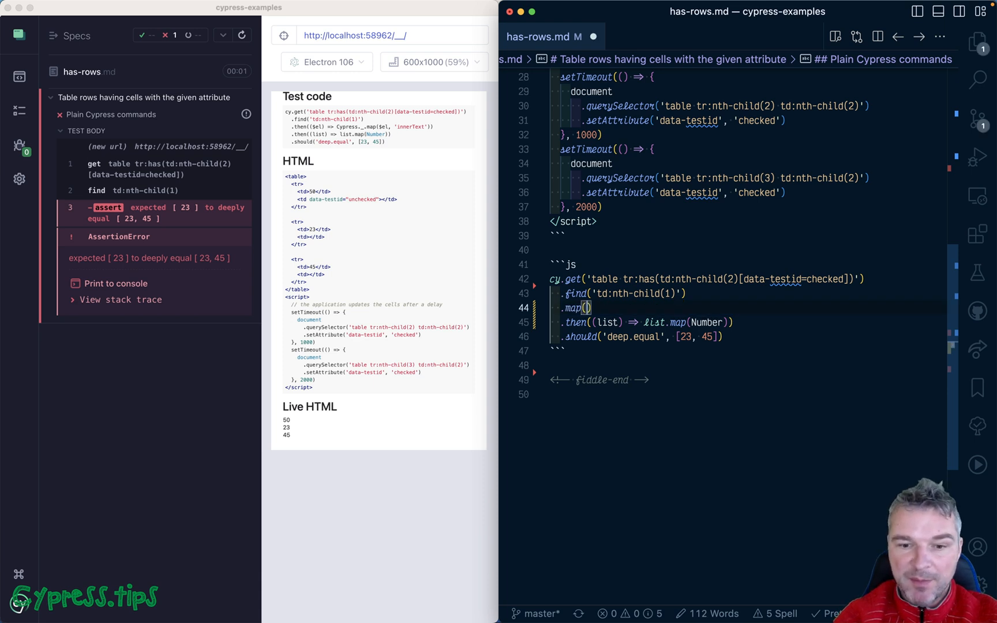
type("'innerText'")
key("Down")
double_click(576, 322)
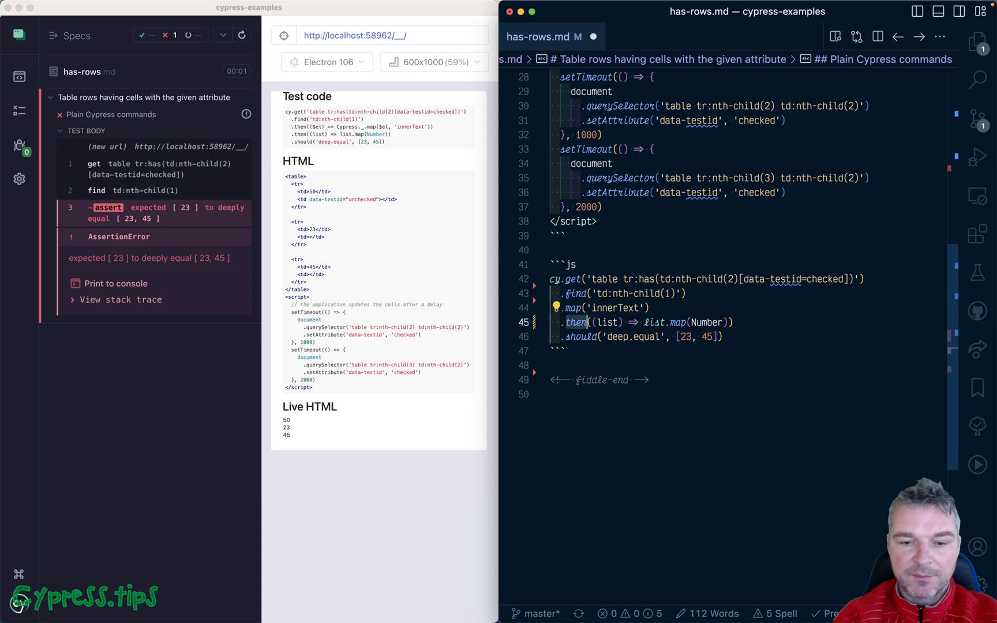
type("map")
key("shift+End")
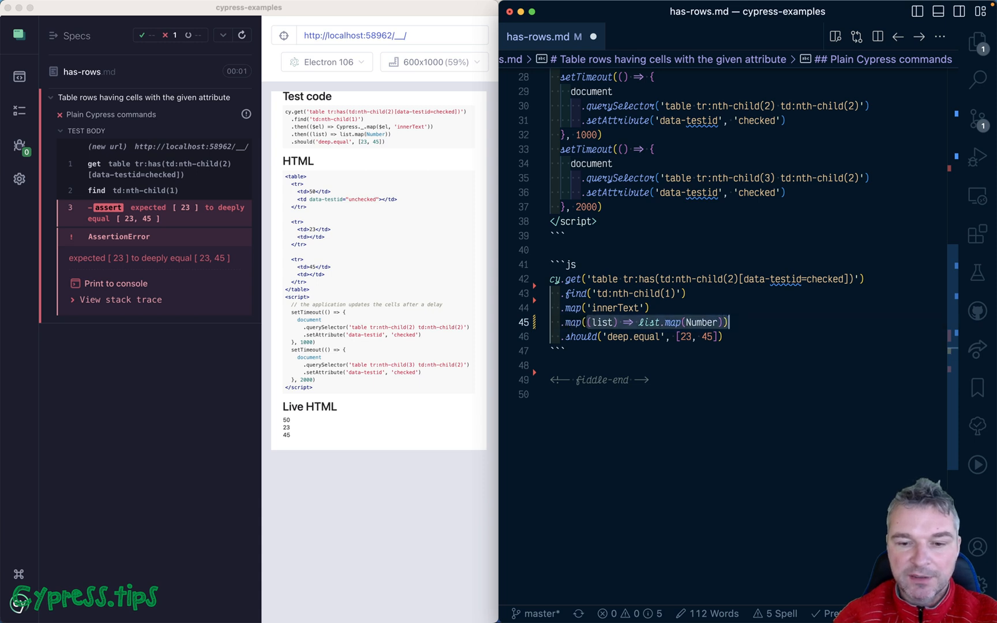
key("shift+Left")
type("Number")
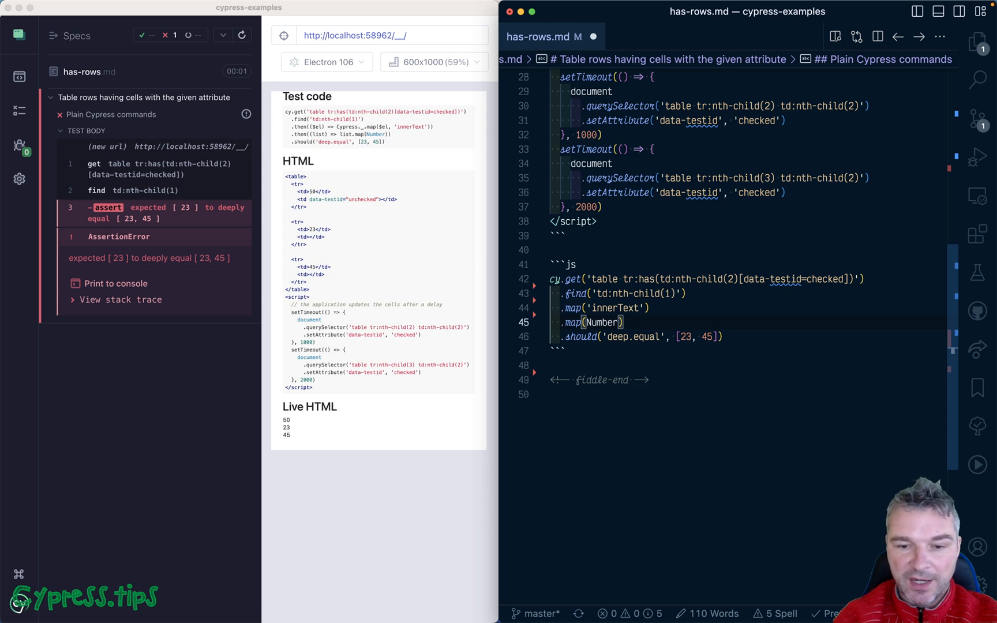
key("ctrl+s")
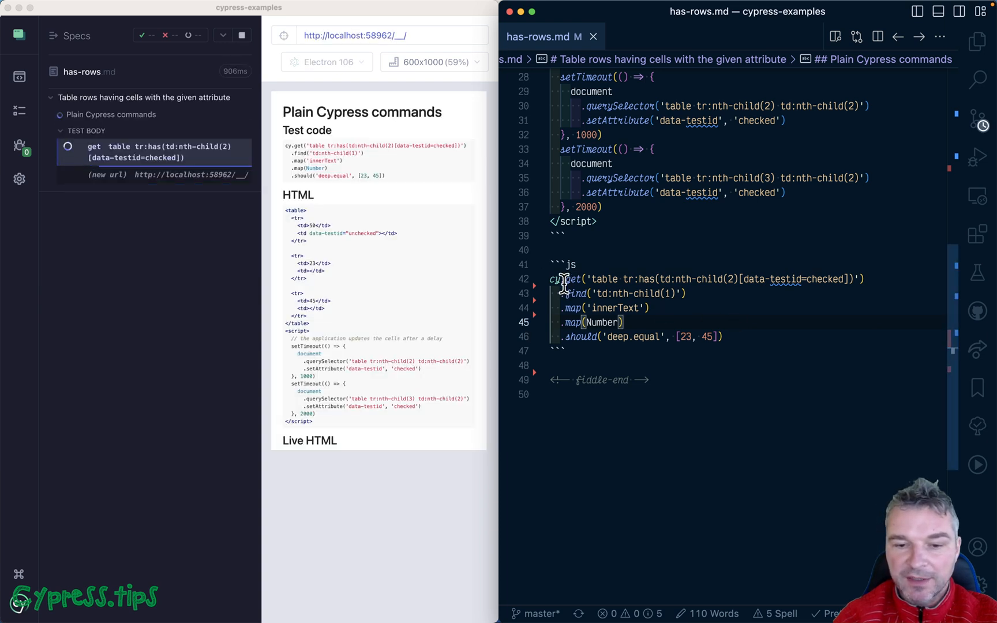
left_click_drag(567, 280, 630, 323)
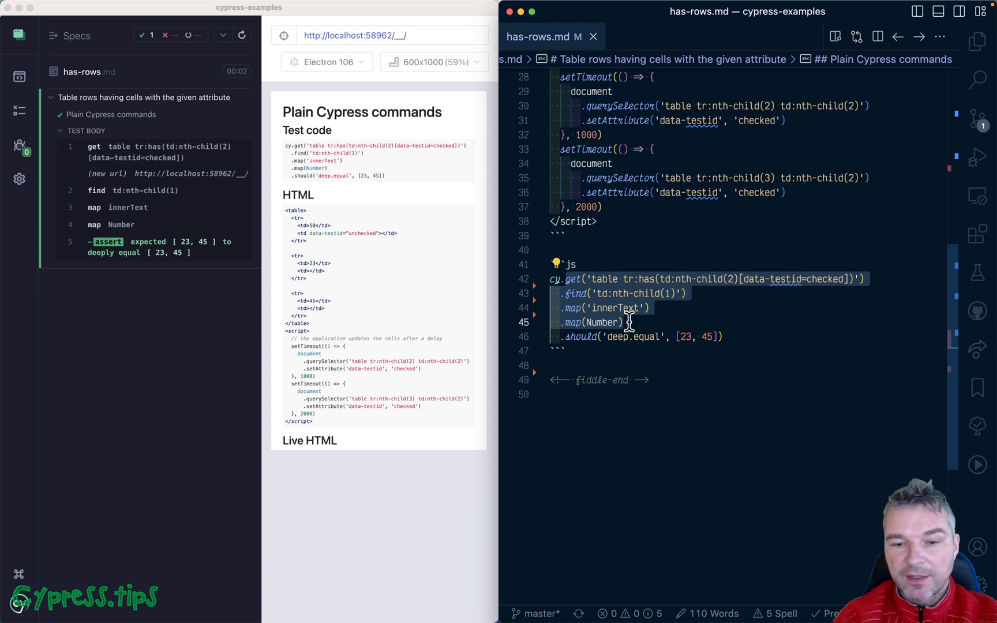
left_click(737, 333)
left_click_drag(722, 337, 559, 337)
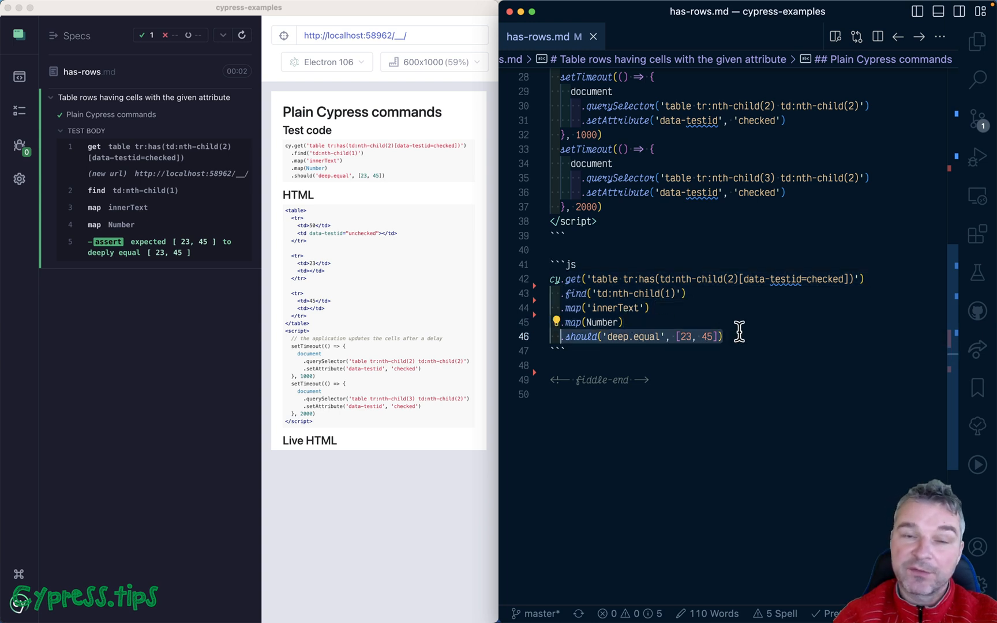
key("Up")
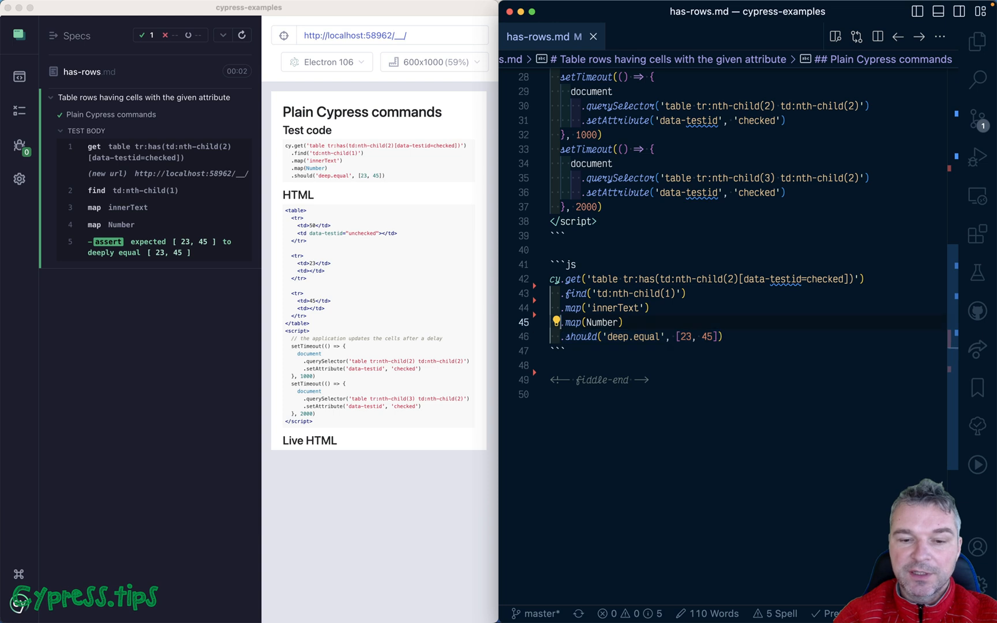
key("Up")
key("Up")
key("Up")
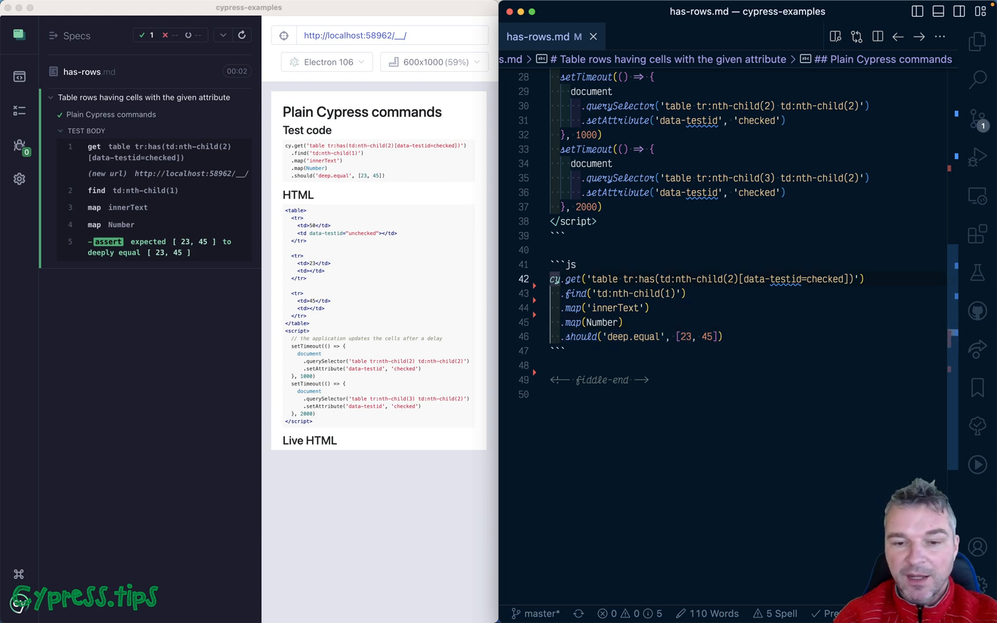
key("shift+Down")
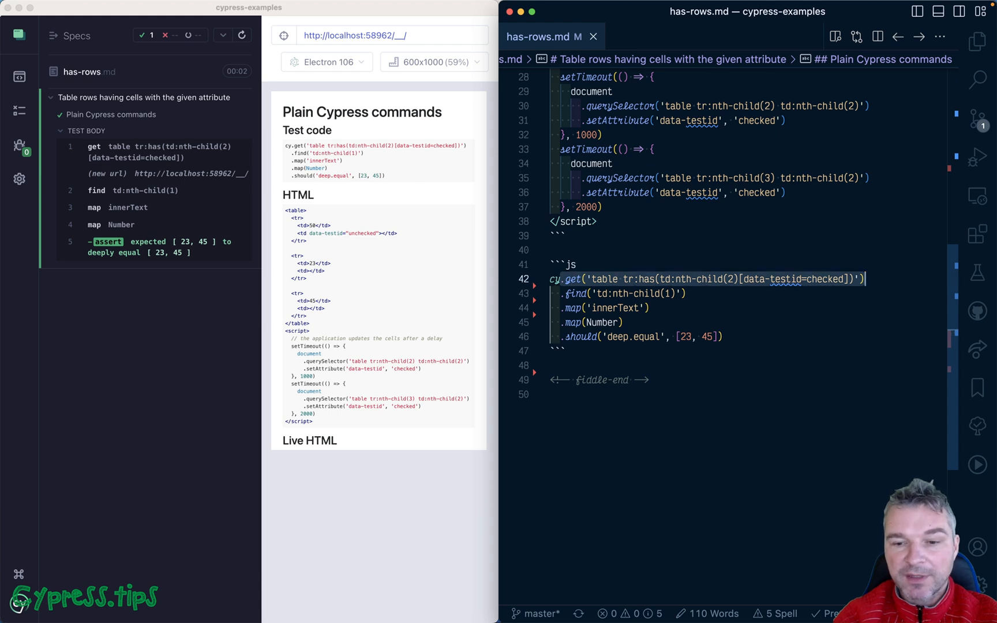
key("shift+Down")
key("shift+Down")
key("shift+Down")
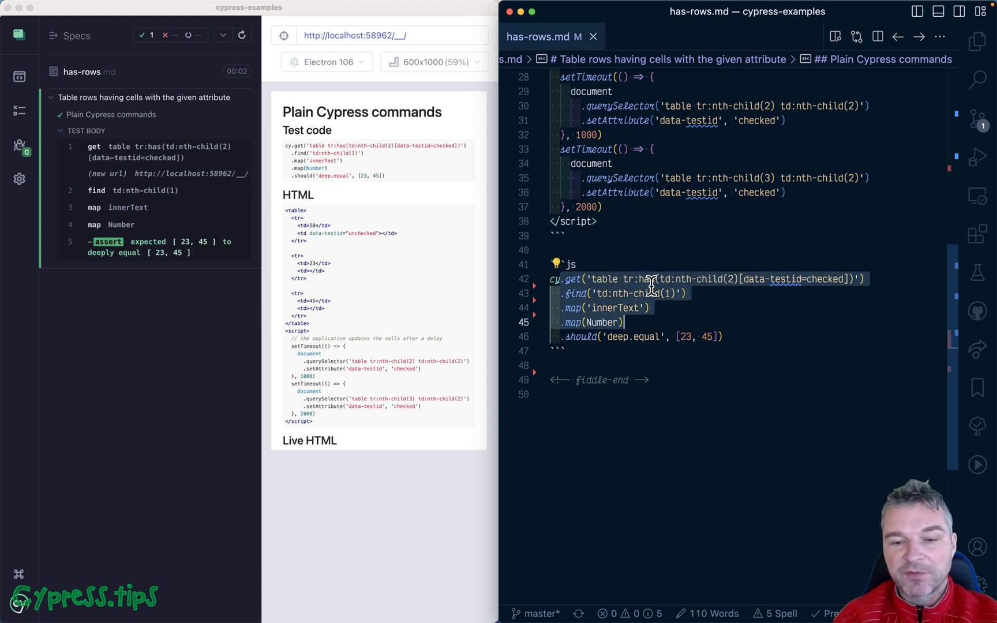
left_click(704, 312)
left_click(738, 336)
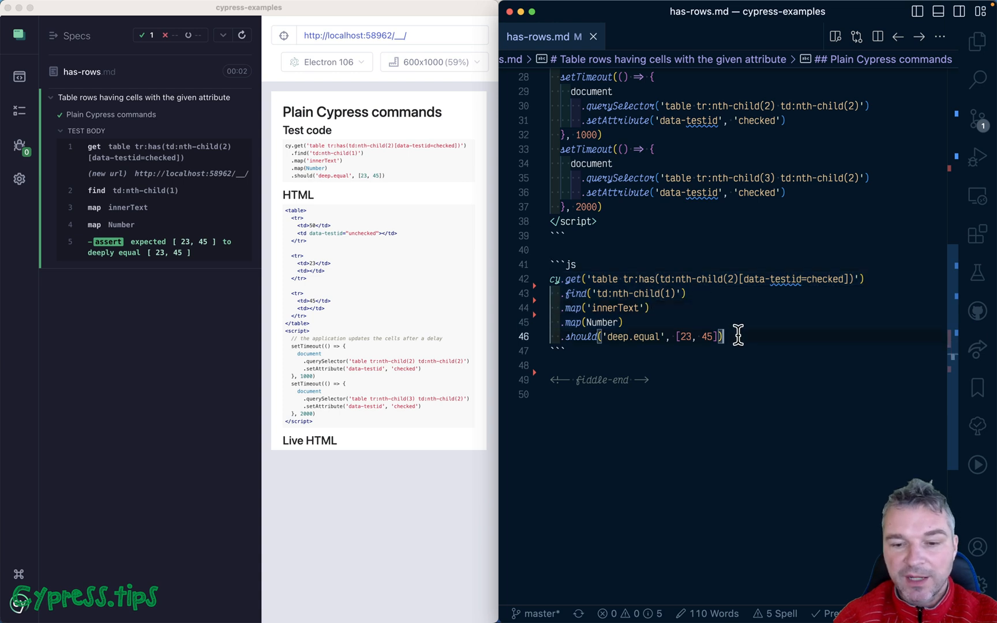
key("shift+Home")
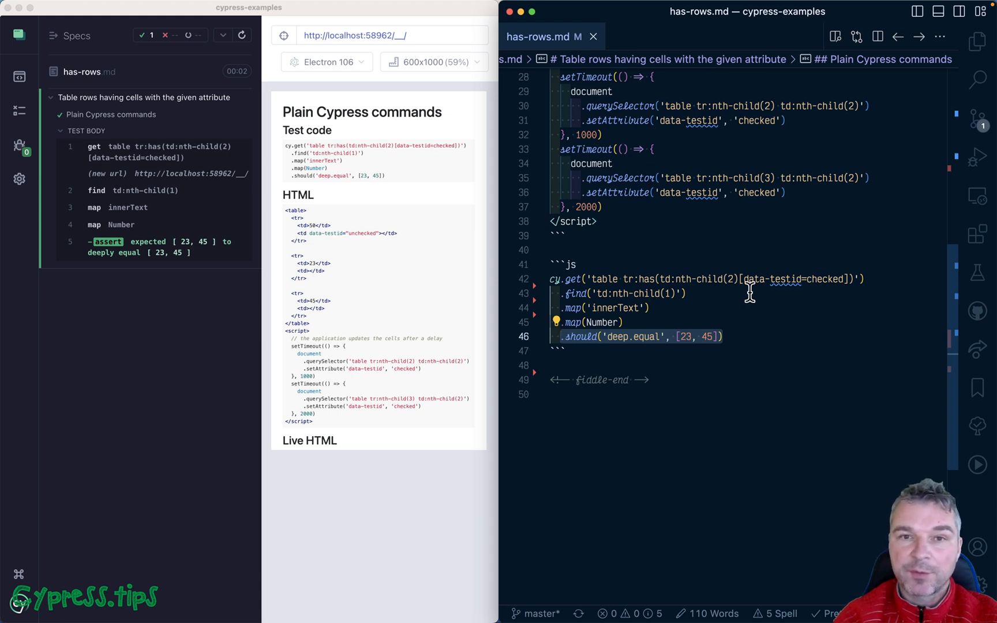
left_click(720, 309)
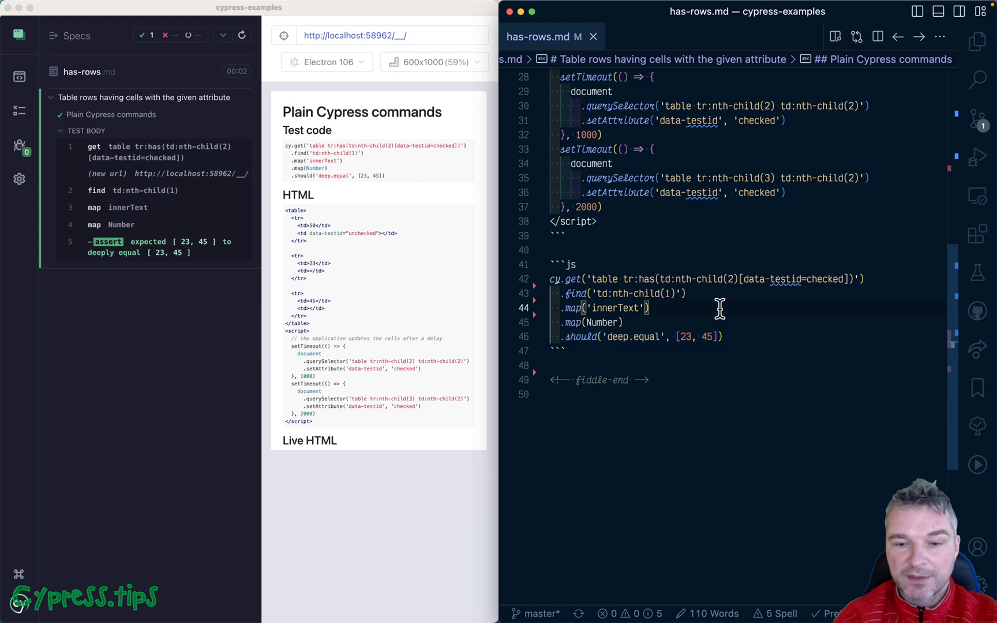